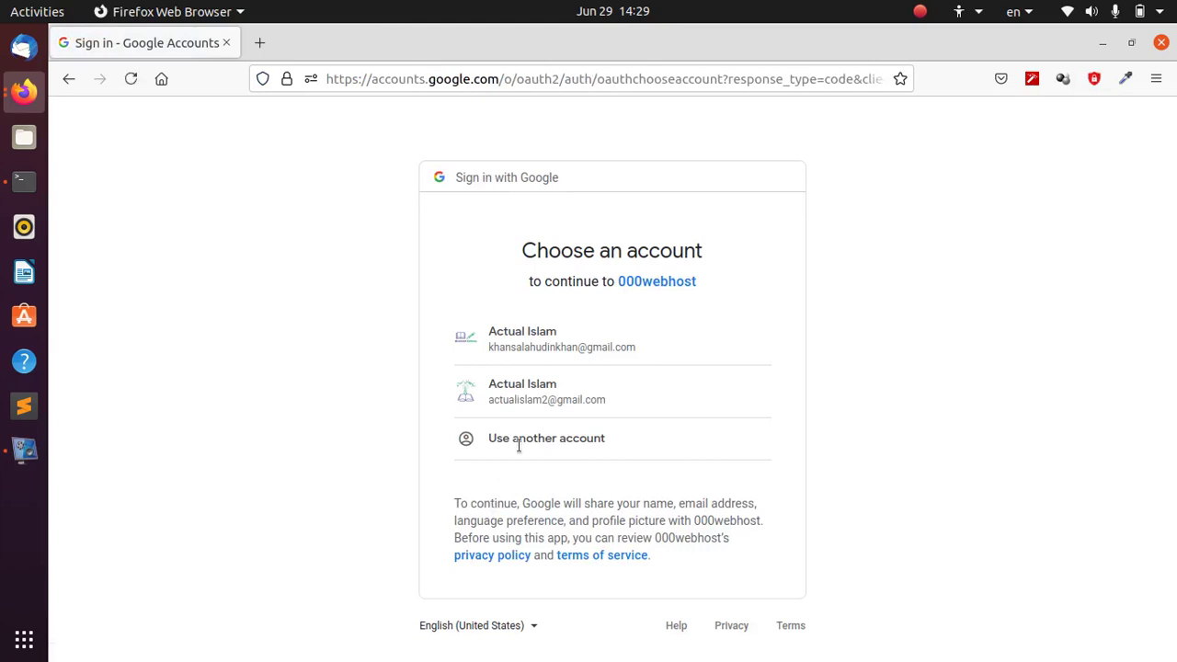
- Sign in with the second Google account and skip the Chrome promotion on the welcome page
left_click(516, 399)
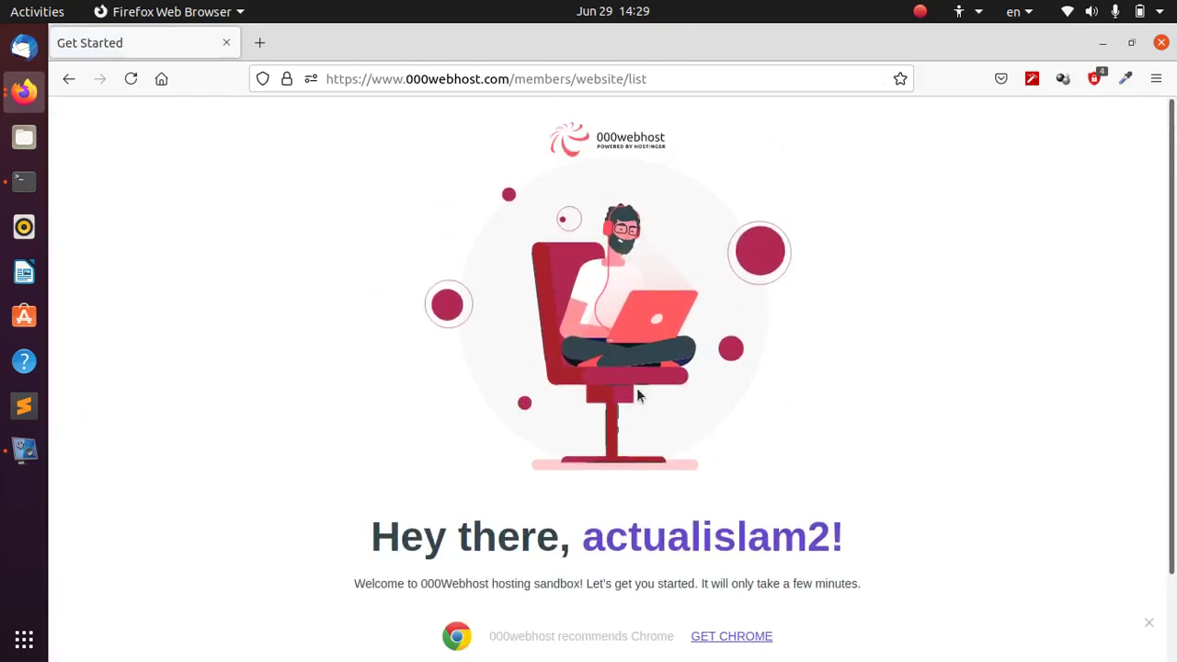
left_click_drag(1175, 260, 1176, 390)
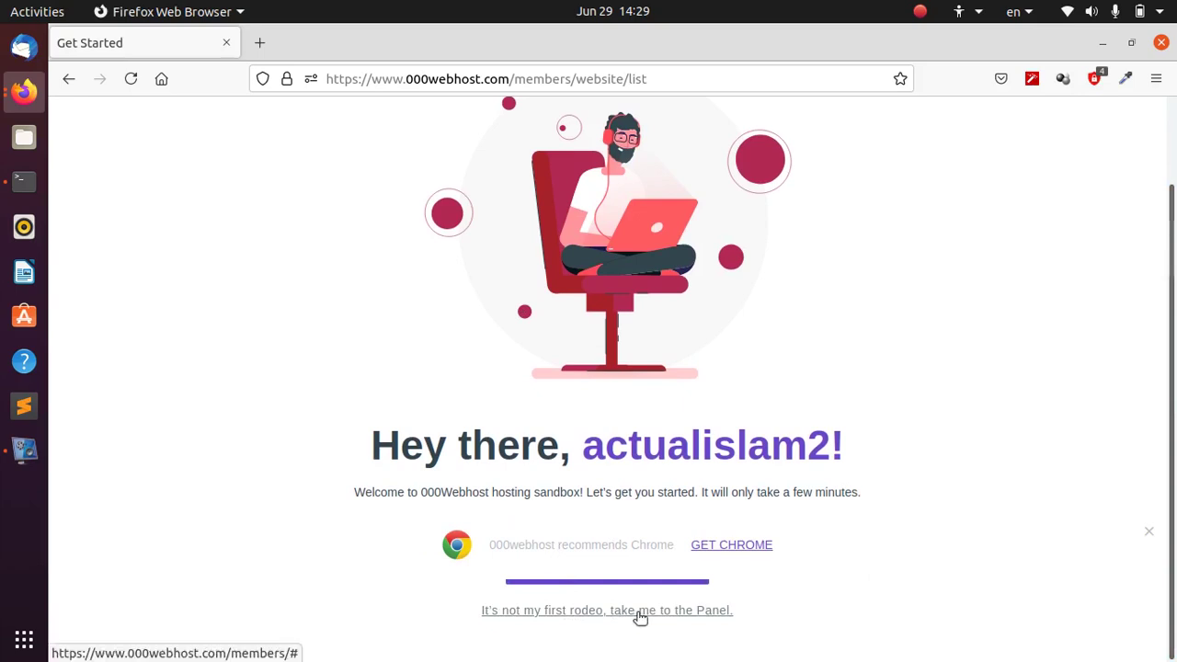
scroll(641, 616, "down", 2)
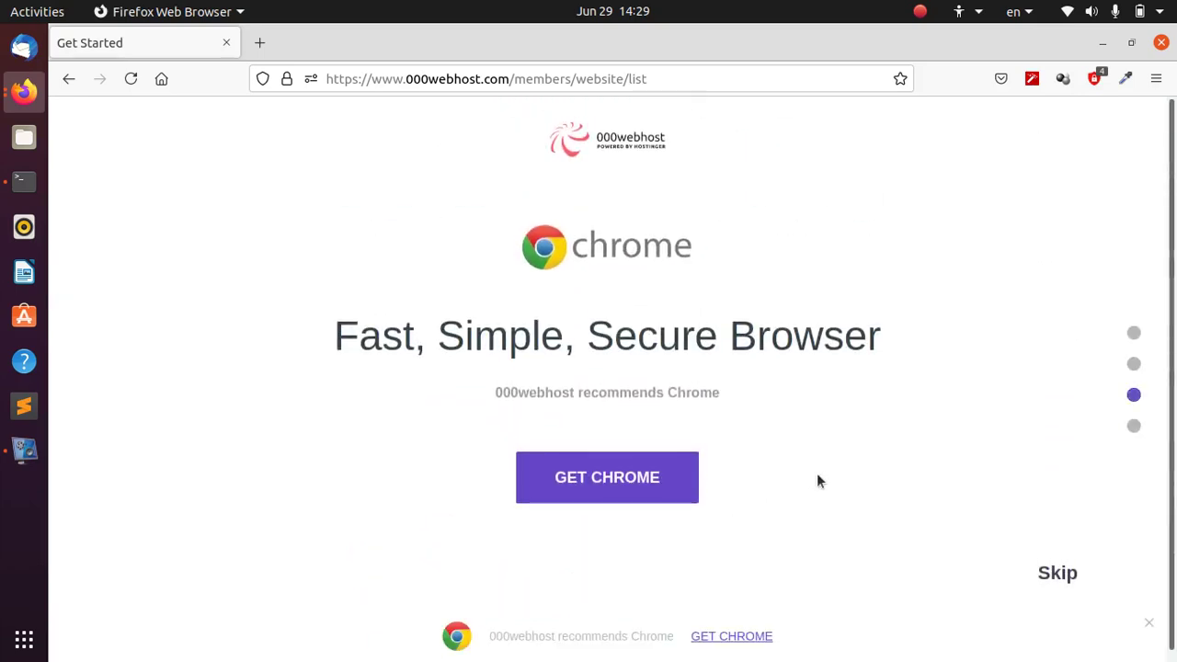
left_click(1070, 577)
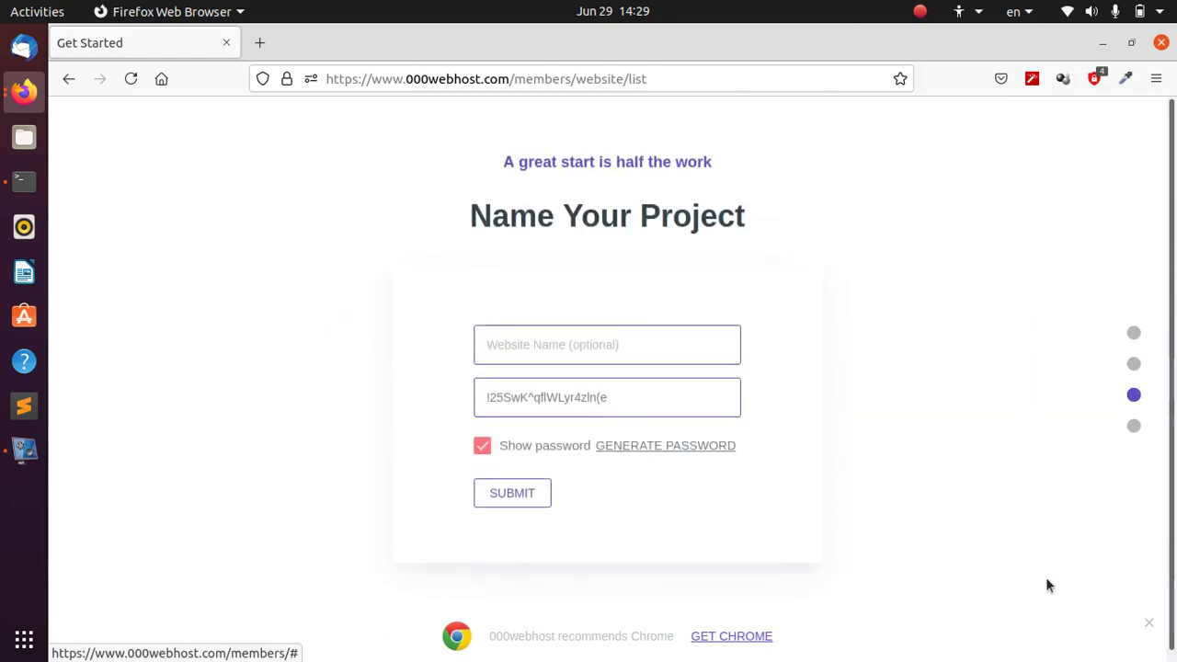
- Enter the website name 'Erozgaa', copy the generated password, and submit the form
left_click(557, 353)
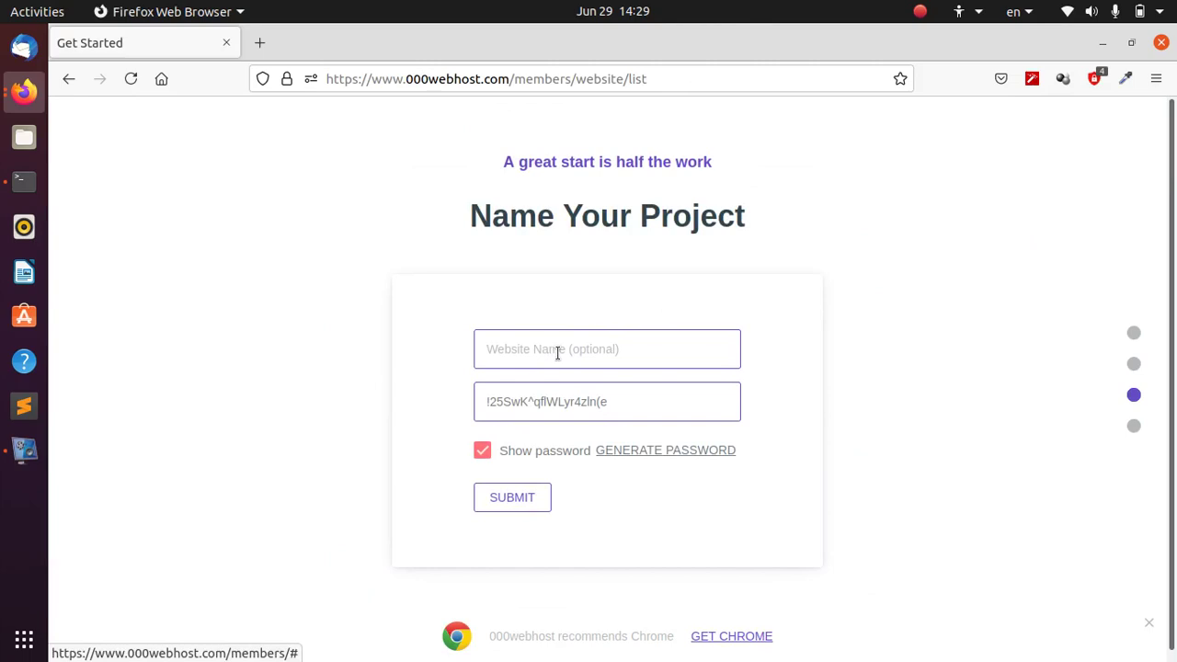
type("Erozgaar")
left_click_drag(638, 402, 482, 405)
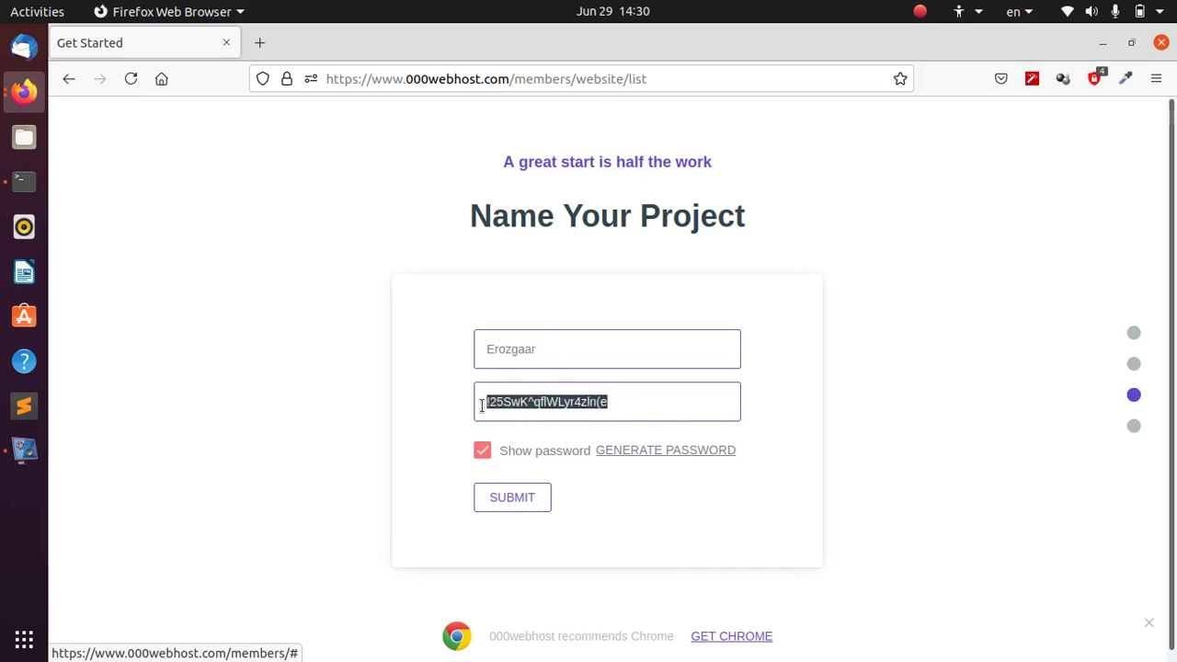
right_click(492, 403)
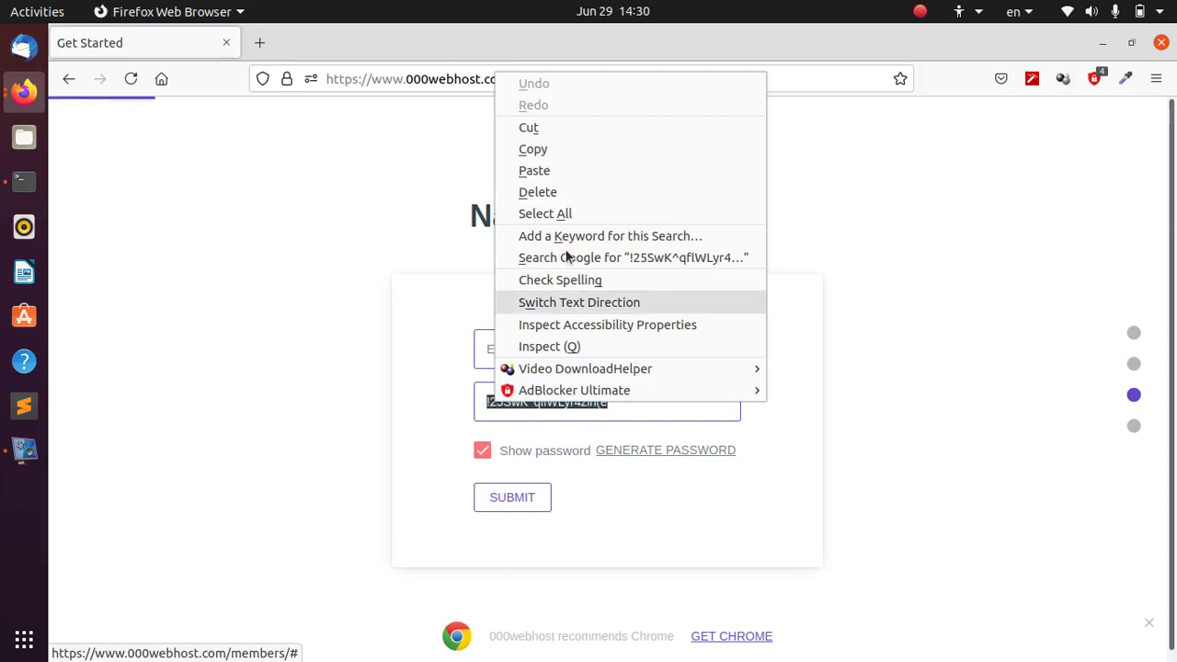
left_click(533, 149)
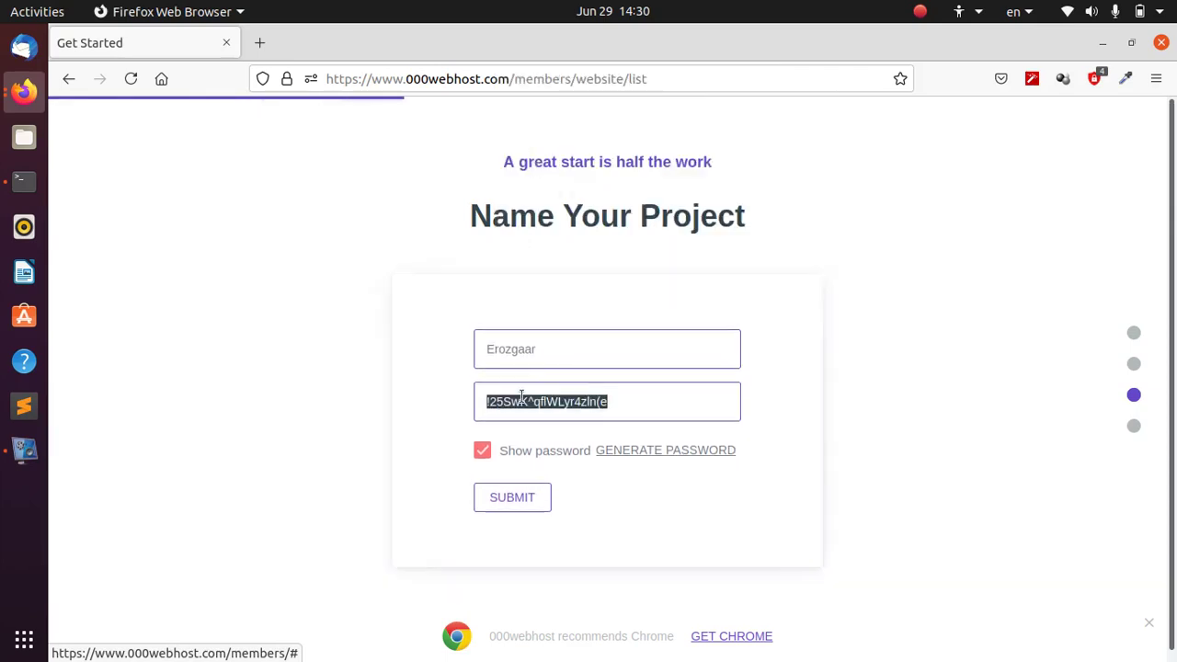
left_click(524, 504)
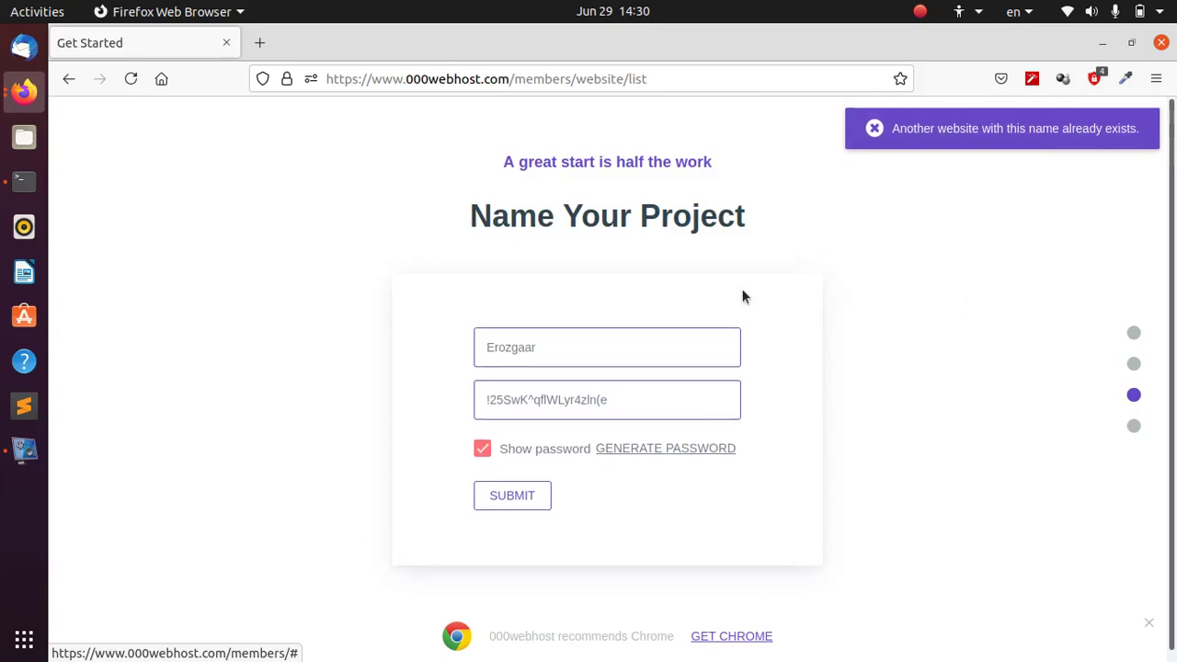
- Rename the project to 'Erozgaarproject' after the duplicate-name error and resubmit it
left_click(633, 364)
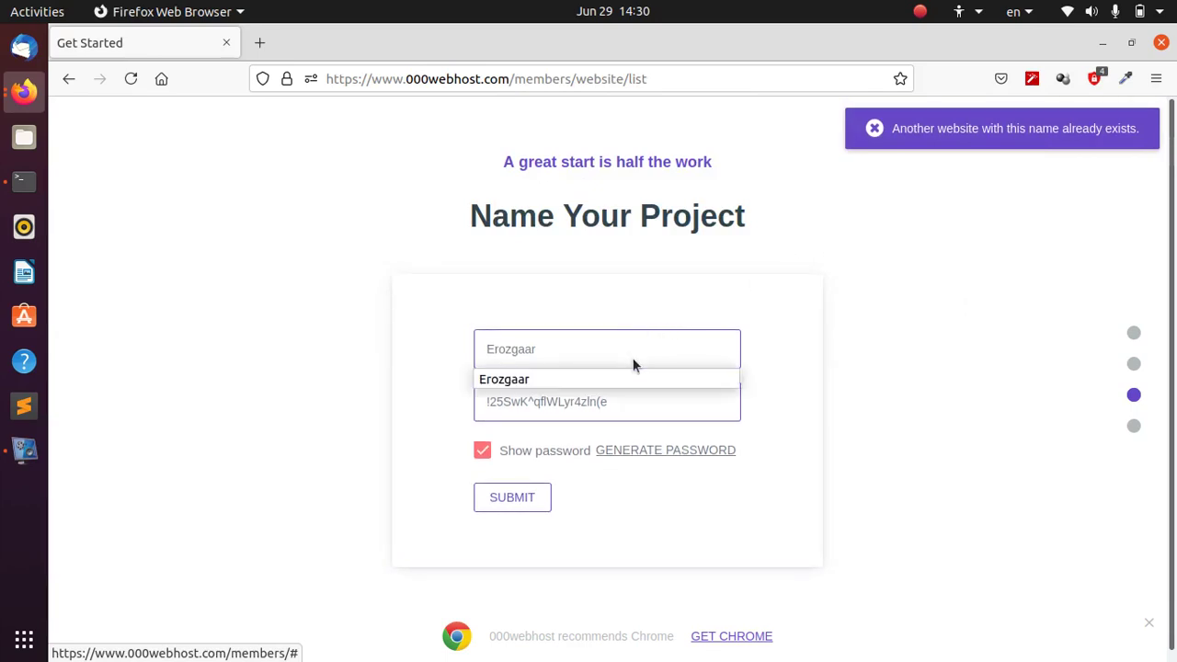
left_click(598, 349)
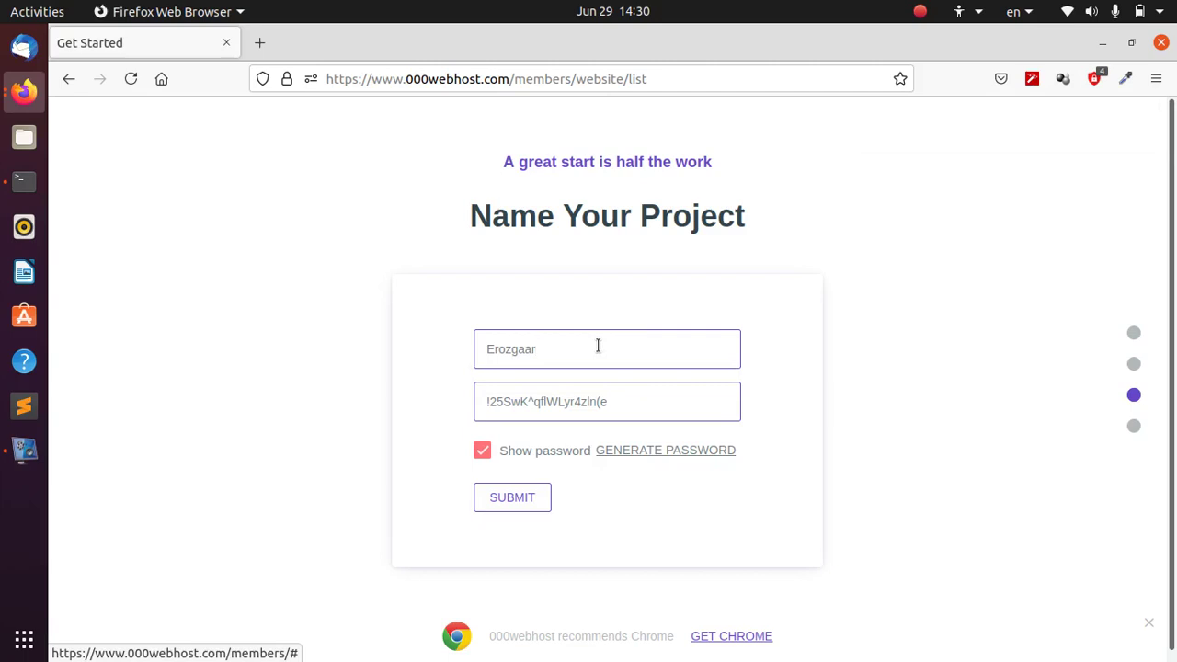
type("Erozgaarproject")
left_click(533, 502)
key("alt+Tab")
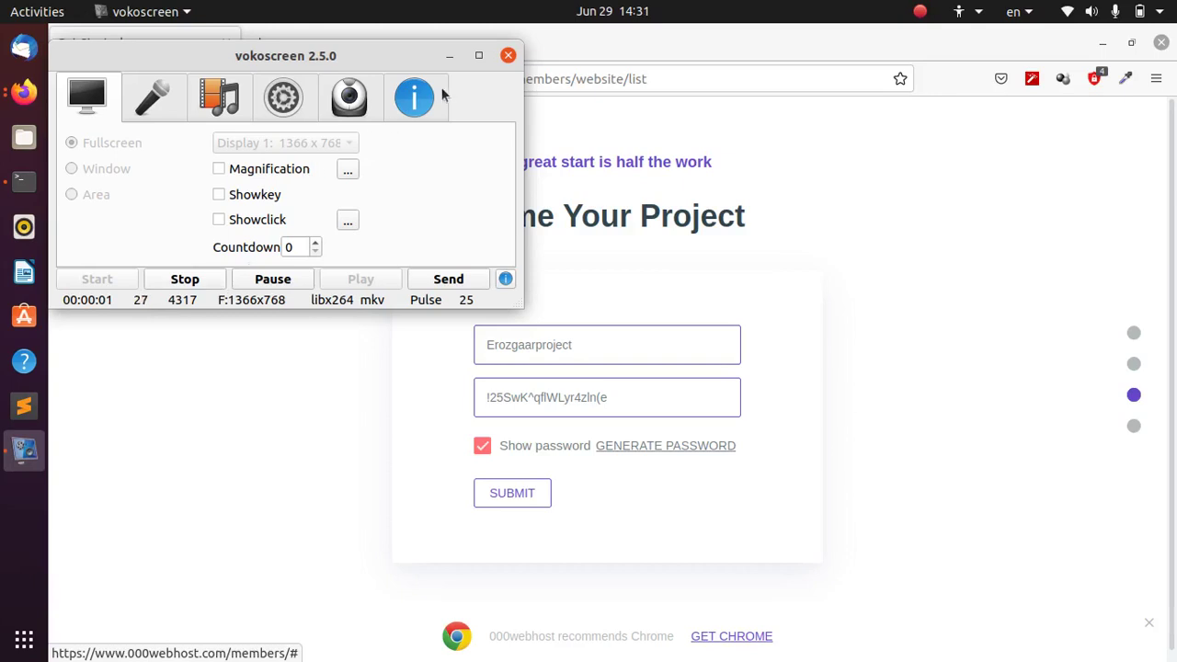
left_click(449, 56)
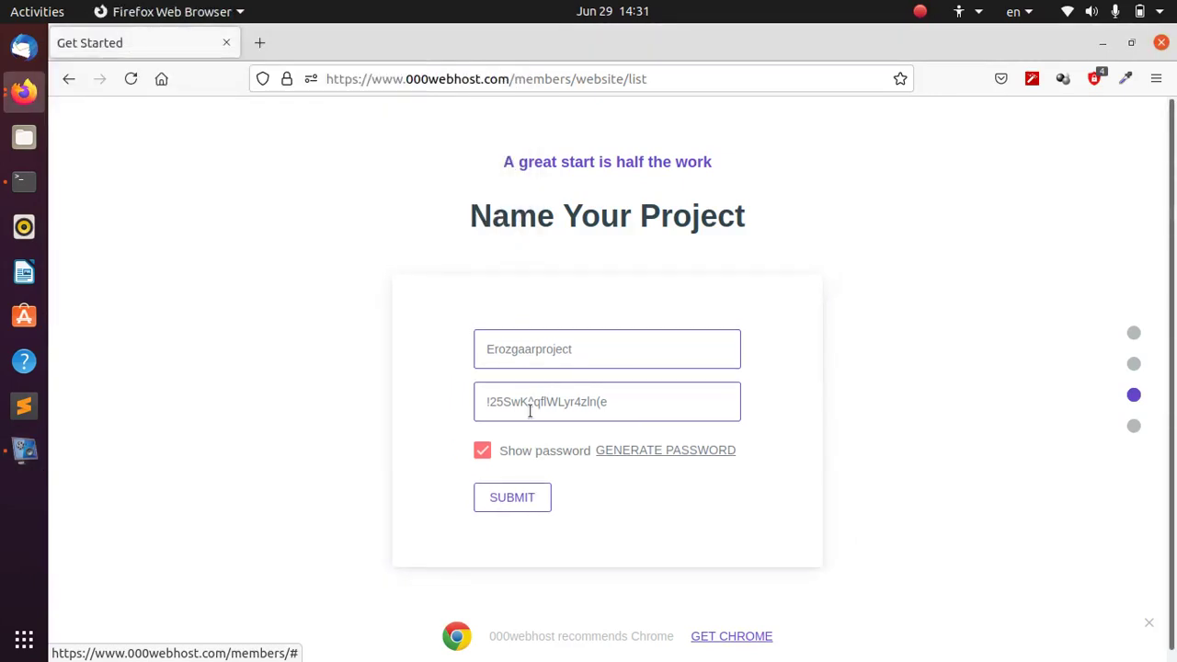
left_click(525, 512)
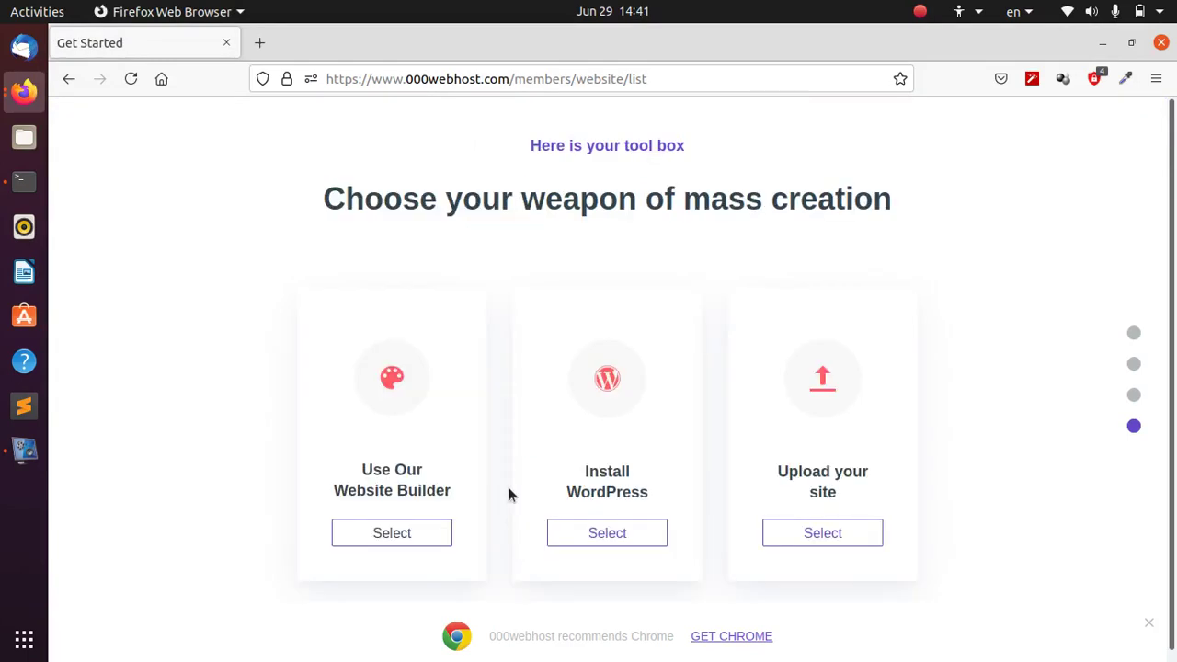
left_click(18, 449)
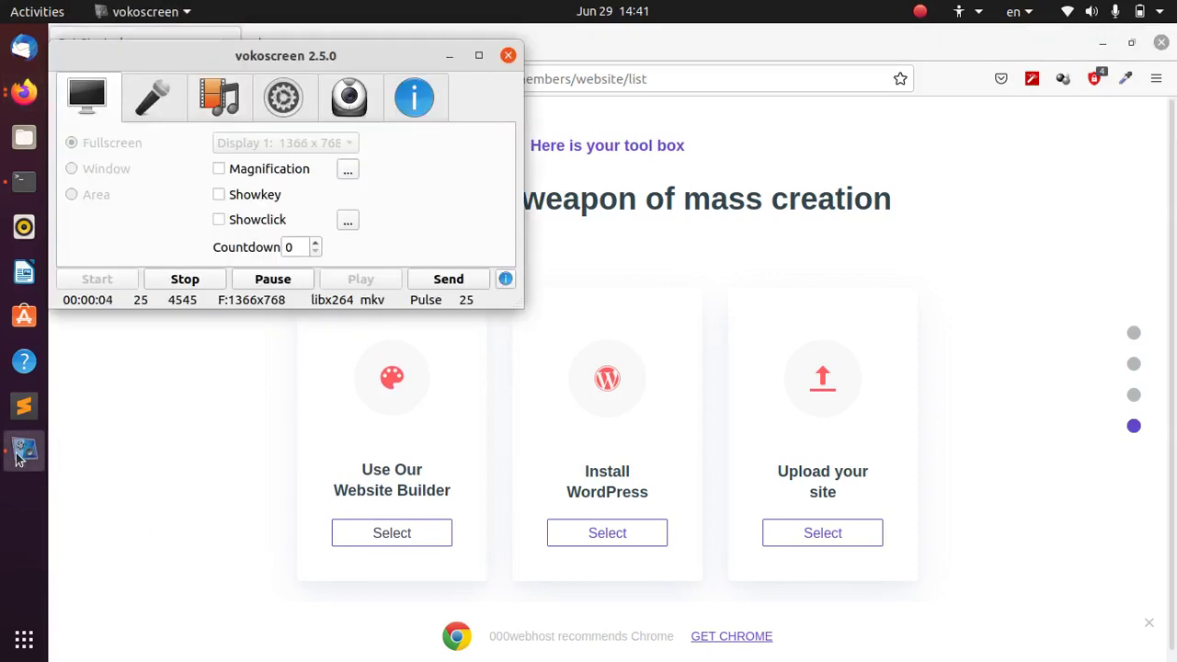
left_click(449, 55)
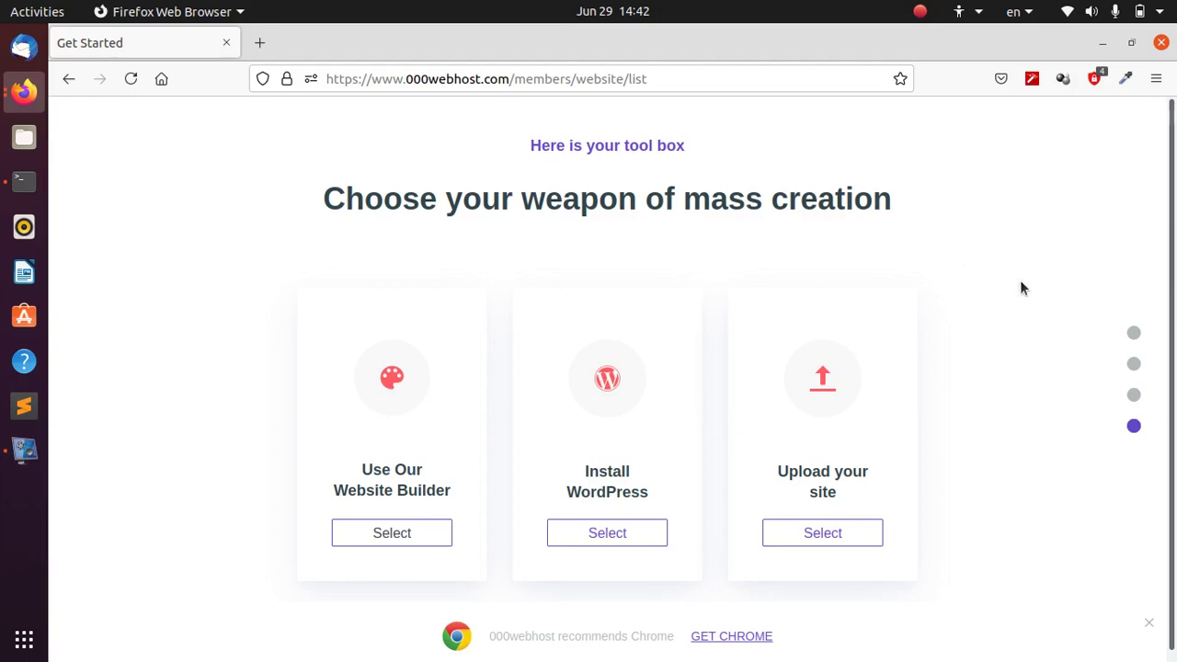
scroll(1175, 367, "down", 1)
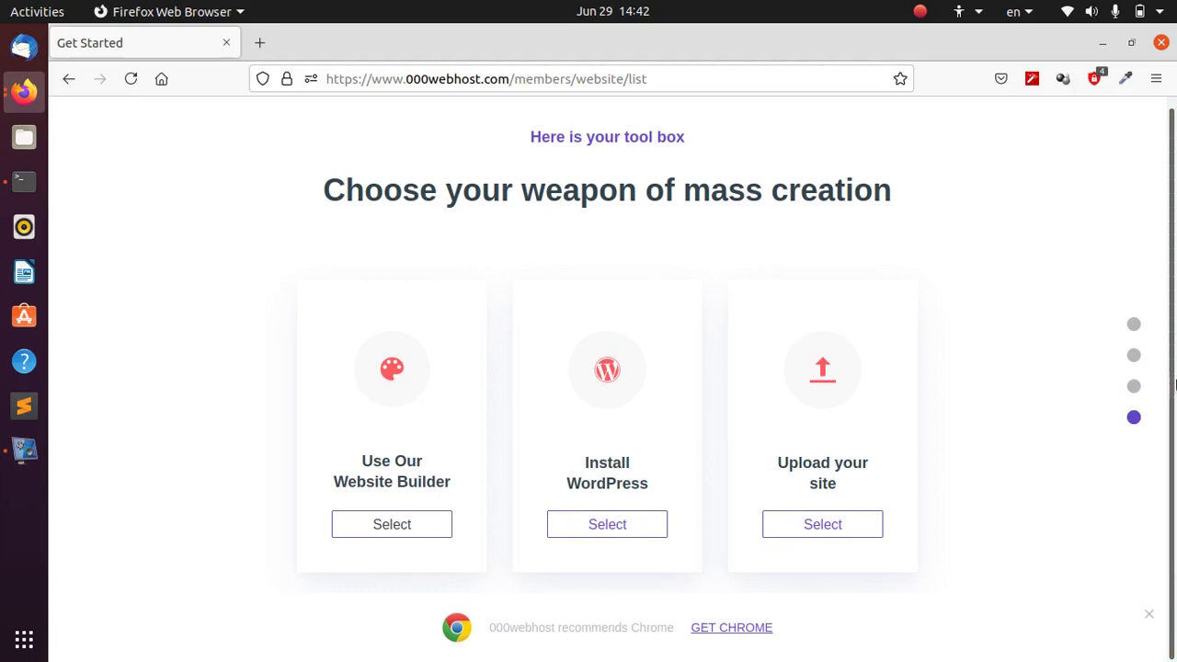
scroll(1174, 303, "up", 1)
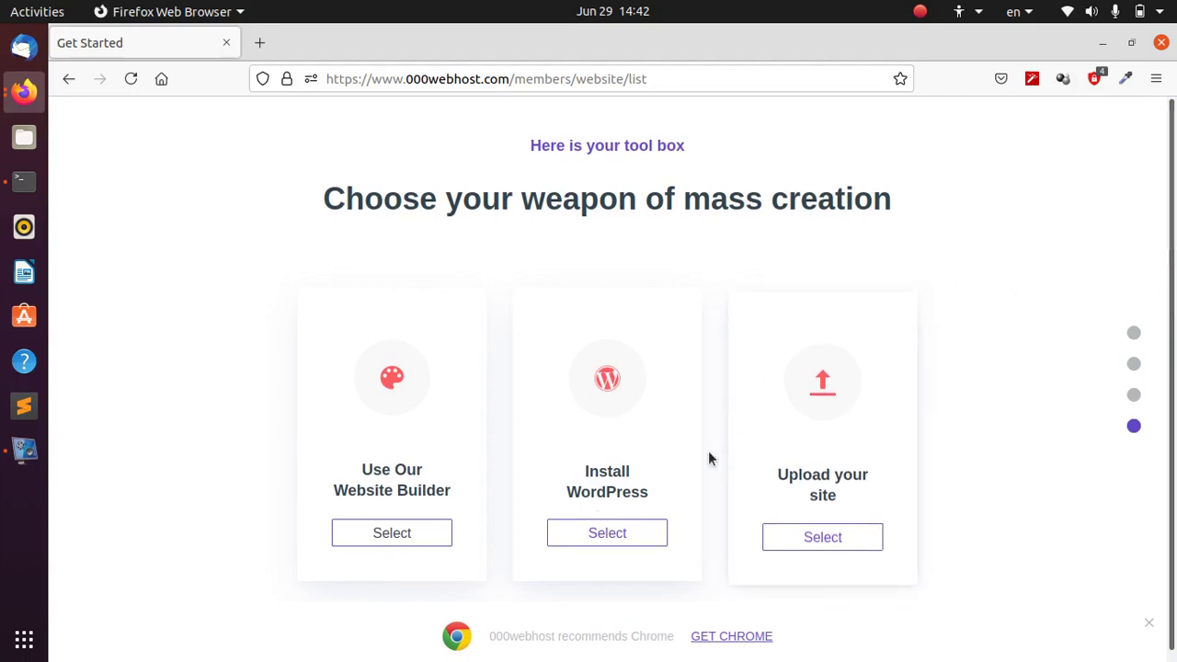
- Choose the WordPress option, fill in the admin password, and launch the installation
left_click(594, 543)
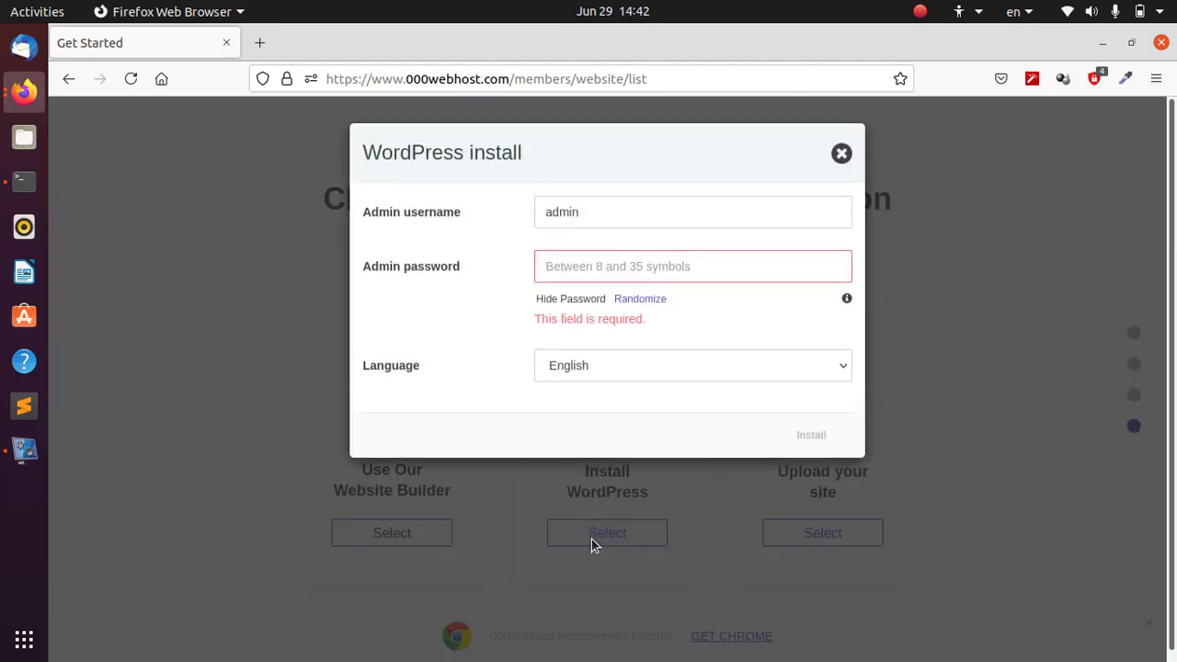
left_click(603, 280)
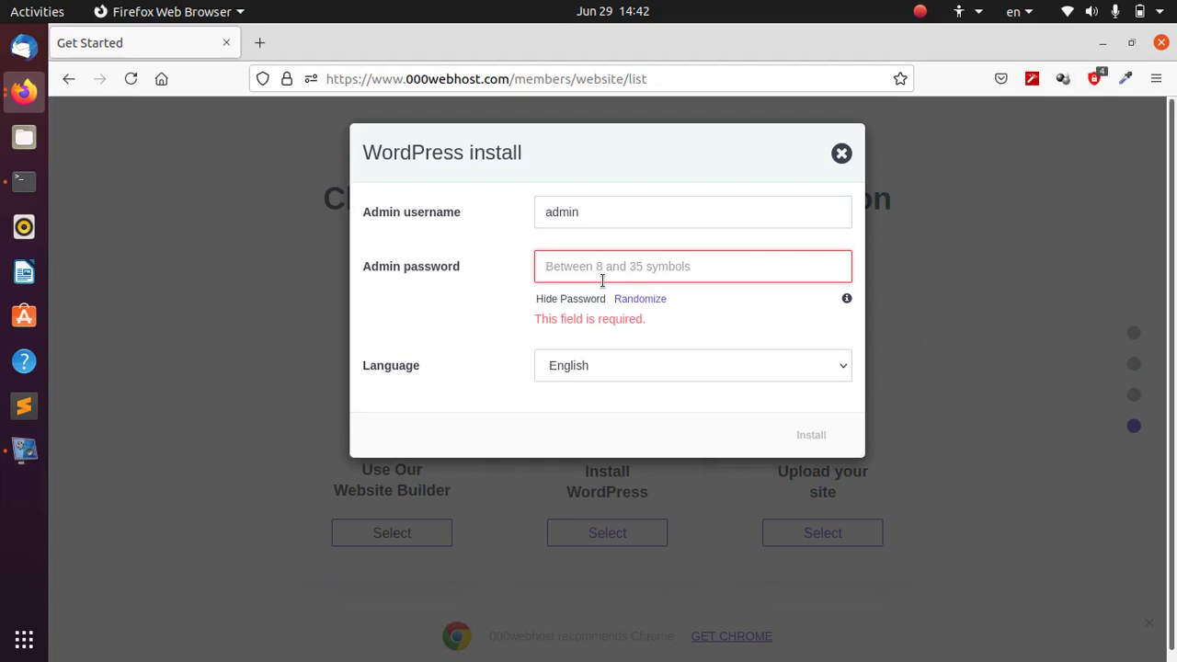
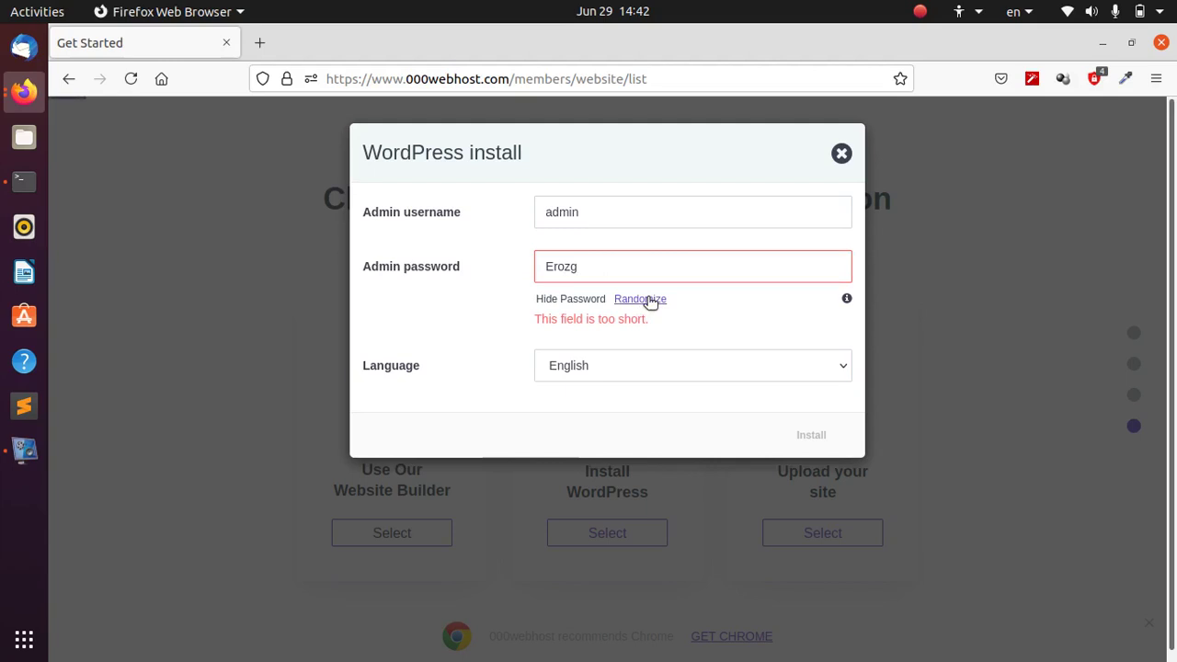
left_click(593, 267)
left_click_drag(592, 266, 477, 266)
left_click(585, 264)
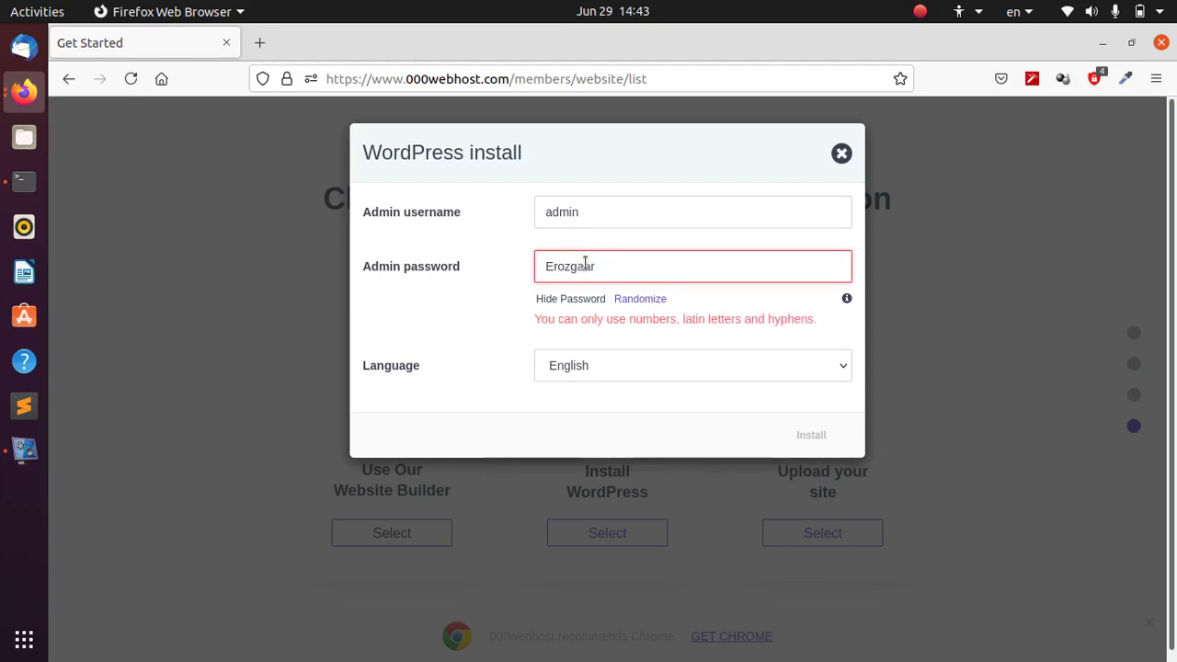
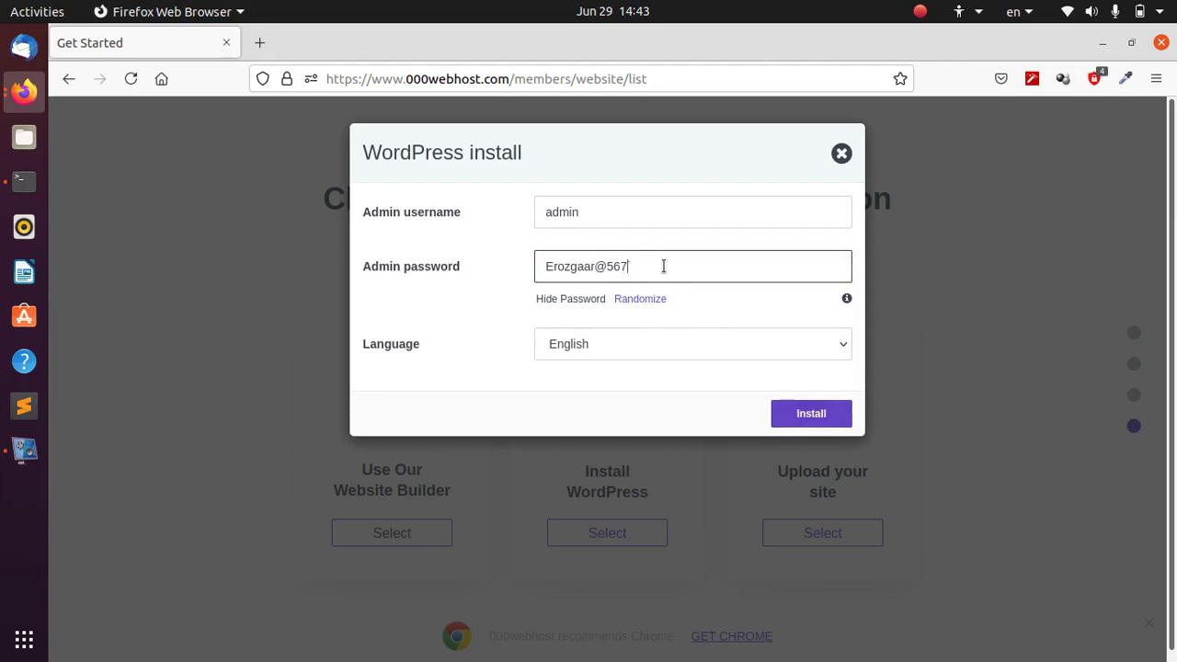
left_click_drag(662, 265, 510, 259)
left_click(816, 412)
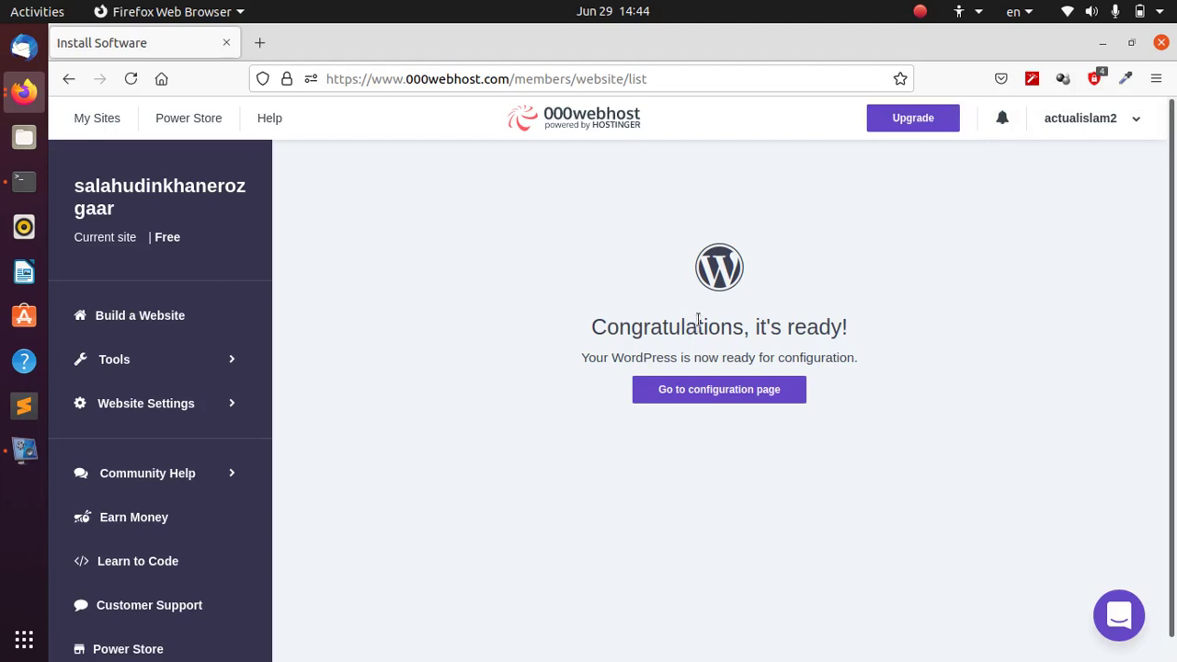
- Once WordPress reports it's ready, go to the site's configuration page
left_click(717, 403)
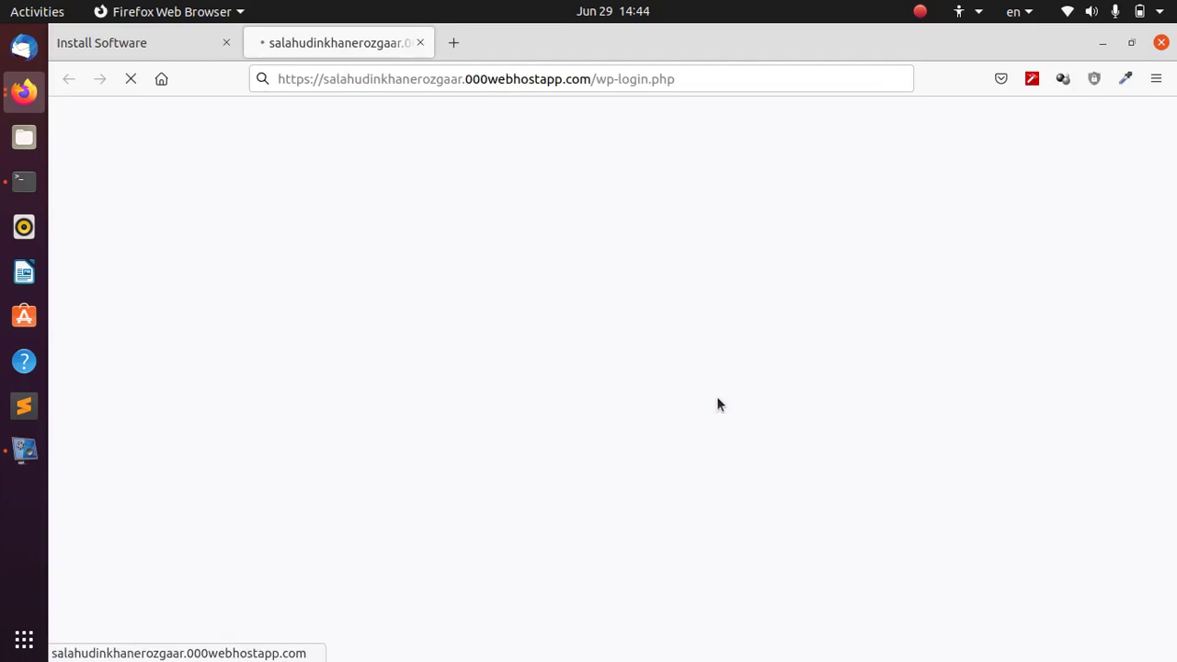
- Check the site's wp-login.php address on 000webhostapp.com, then focus the Username field
left_click_drag(717, 82, 619, 81)
left_click(639, 81)
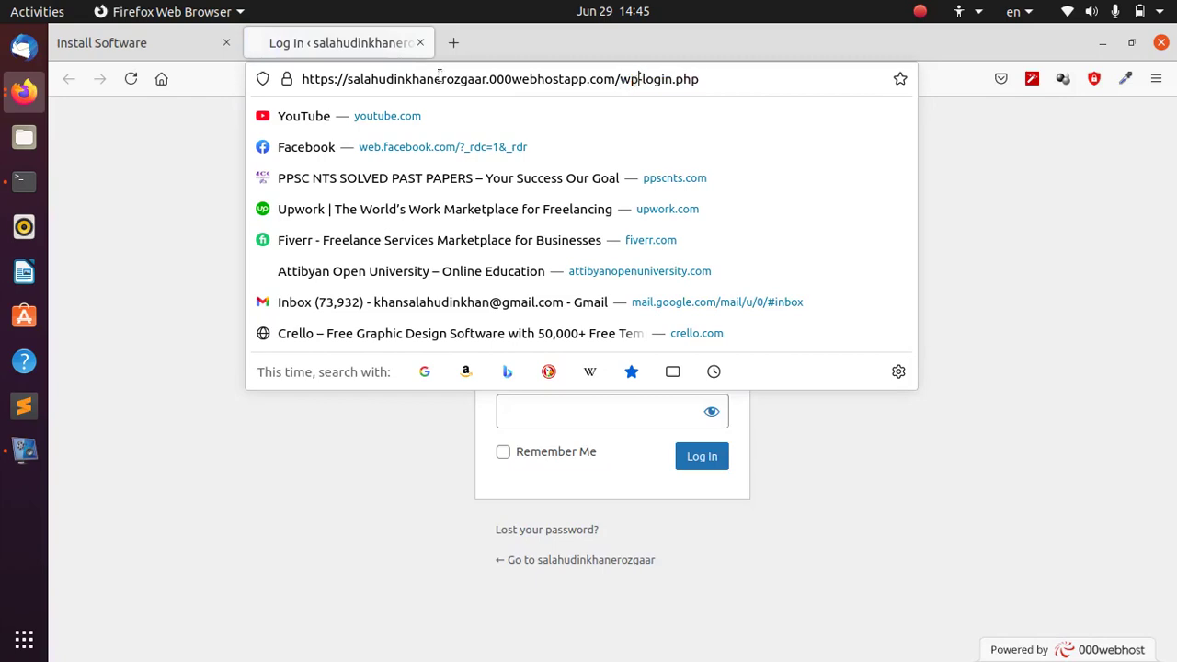
left_click_drag(346, 81, 600, 80)
left_click(604, 81)
left_click(984, 197)
left_click(680, 342)
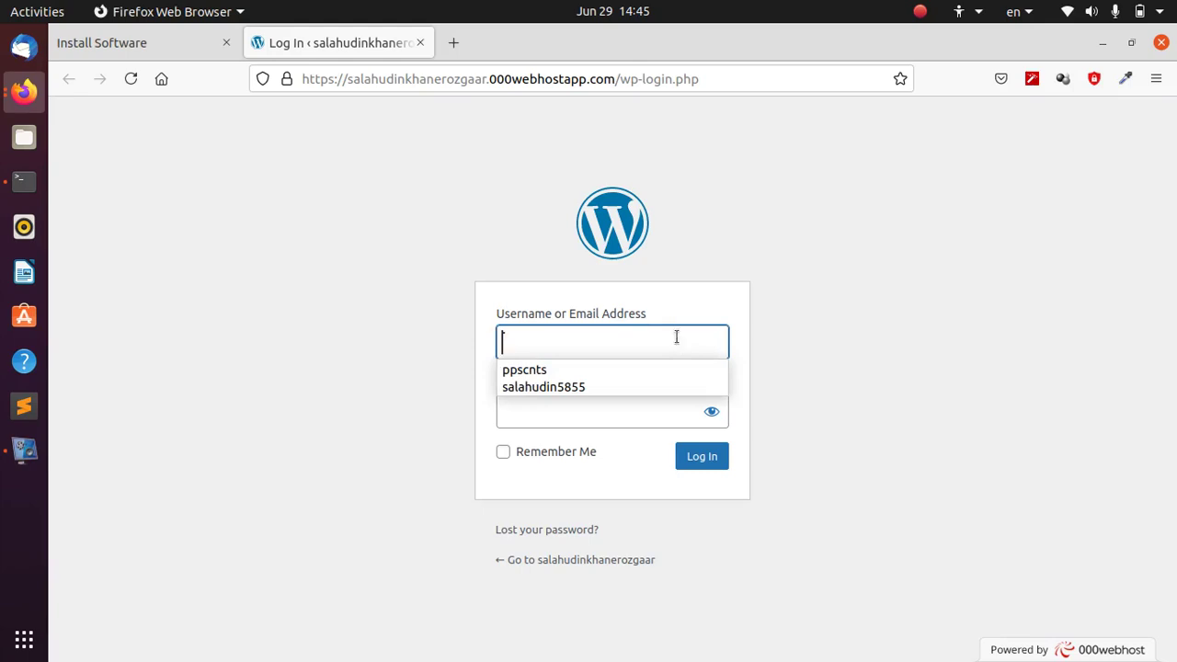
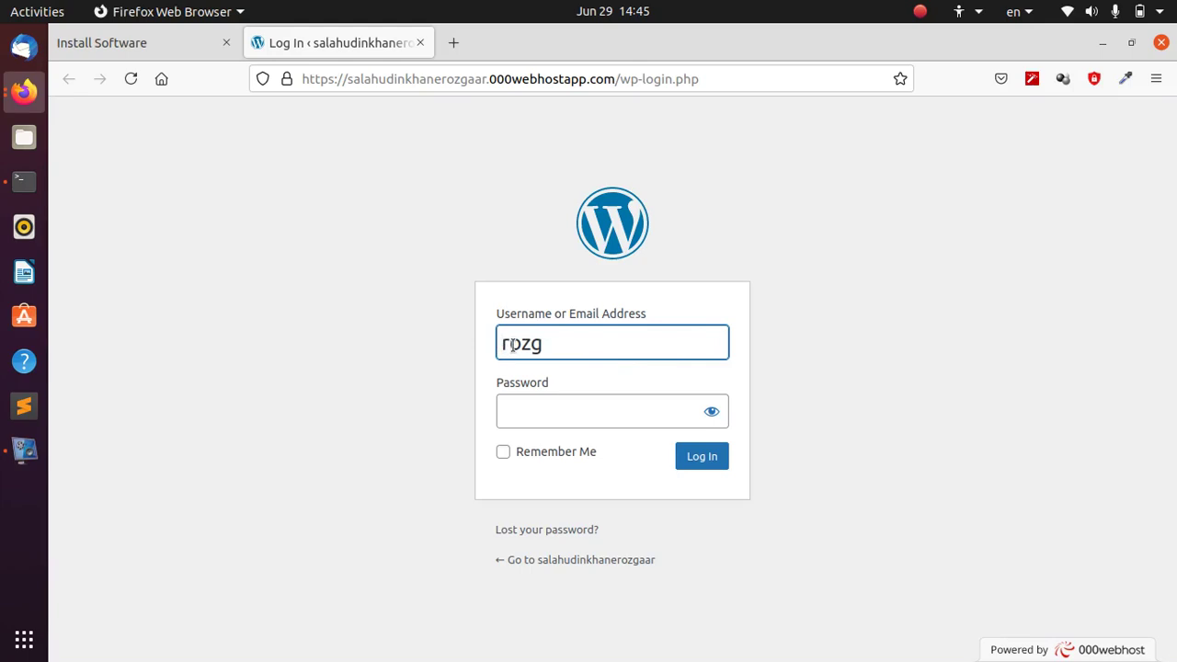
- Type the password into the Username field by mistake, then clear the field
key("Home")
key("super")
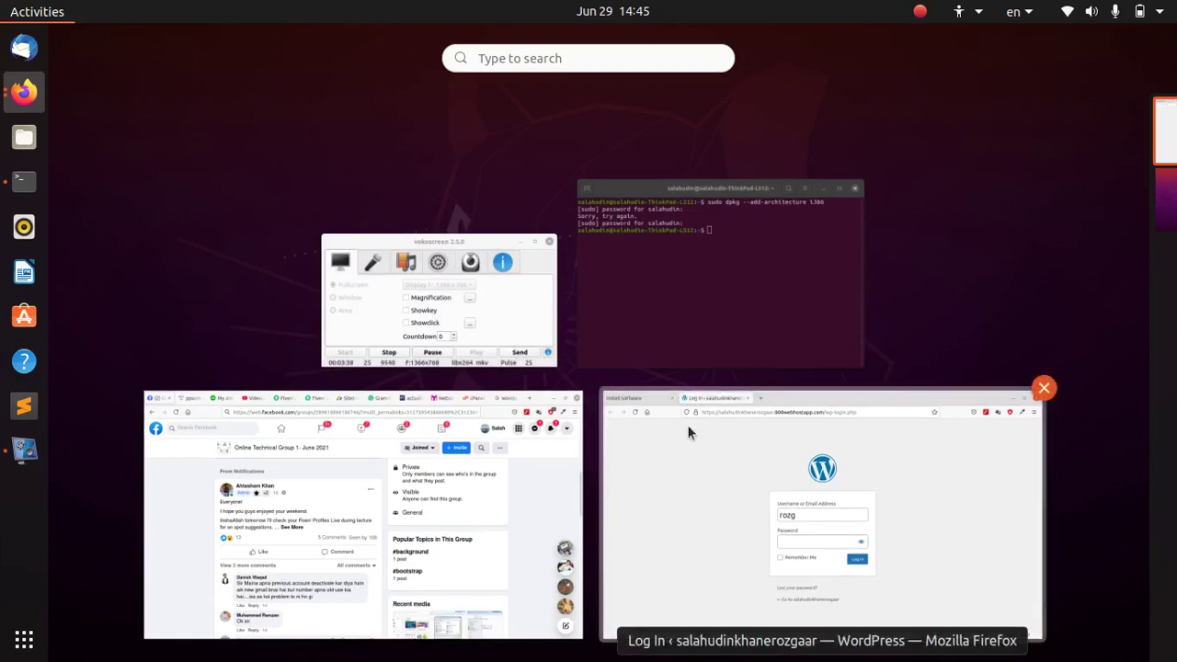
left_click(722, 470)
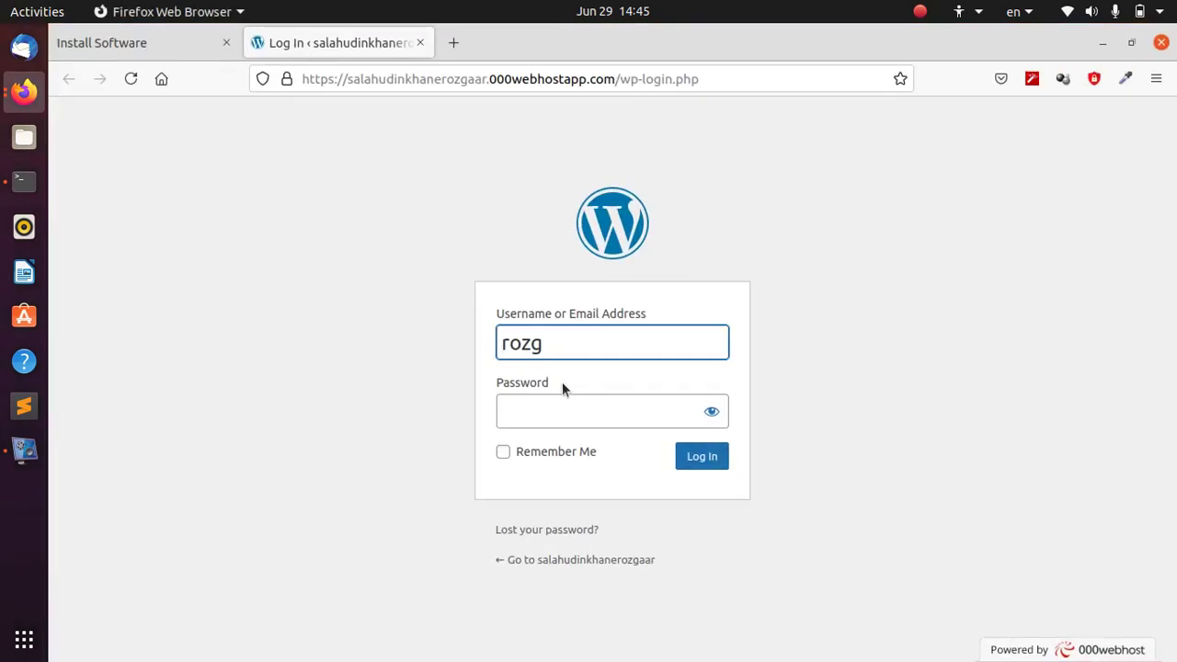
key("Right")
key("Right")
key("Right")
key("Right")
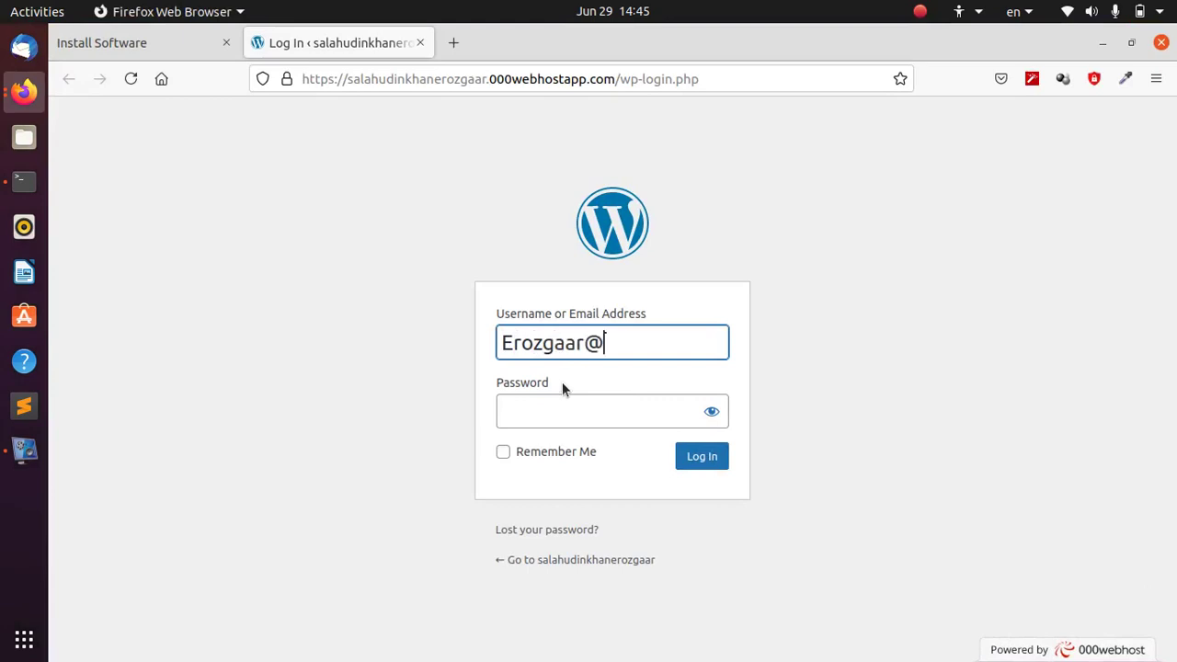
key("ctrl+a")
key("BackSpace")
- Paste the password, enter username 'admin', log in, and close Firefox's save-login prompt
left_click(552, 425)
key("ctrl+v")
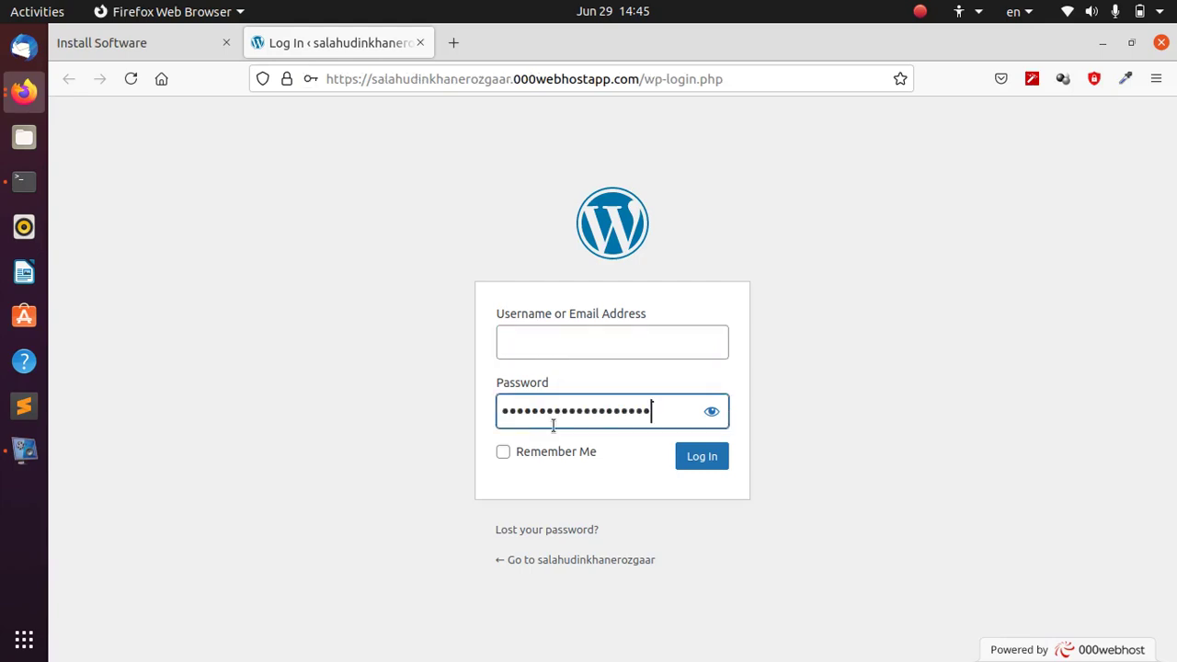
left_click(521, 343)
type("admin")
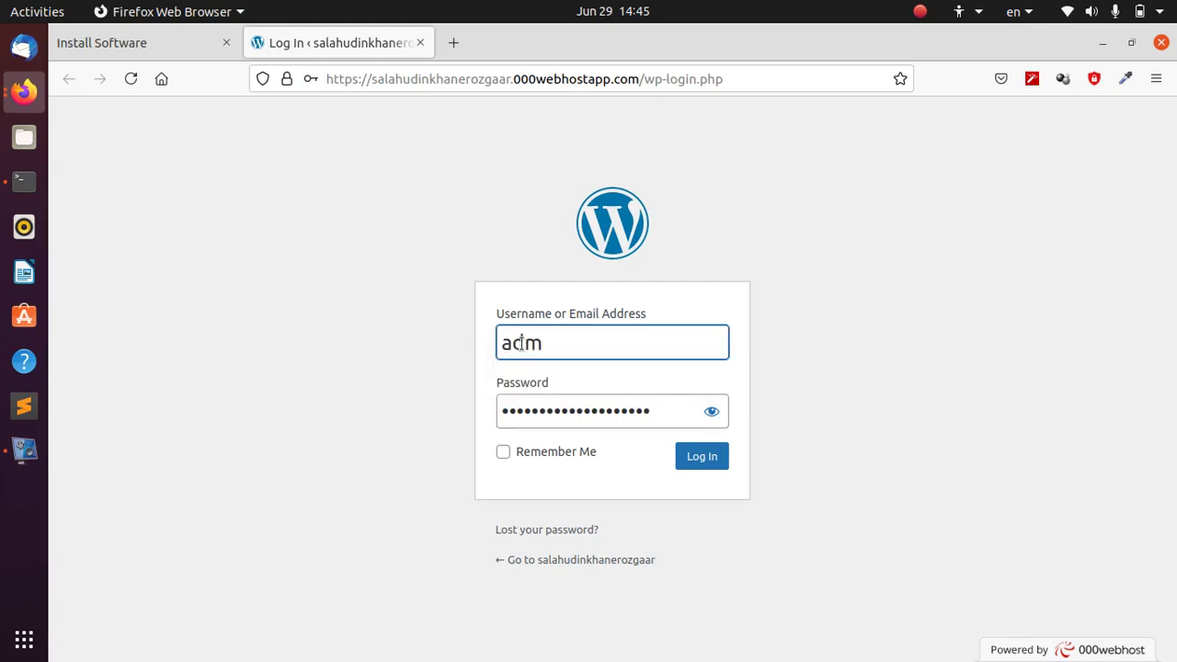
left_click(707, 457)
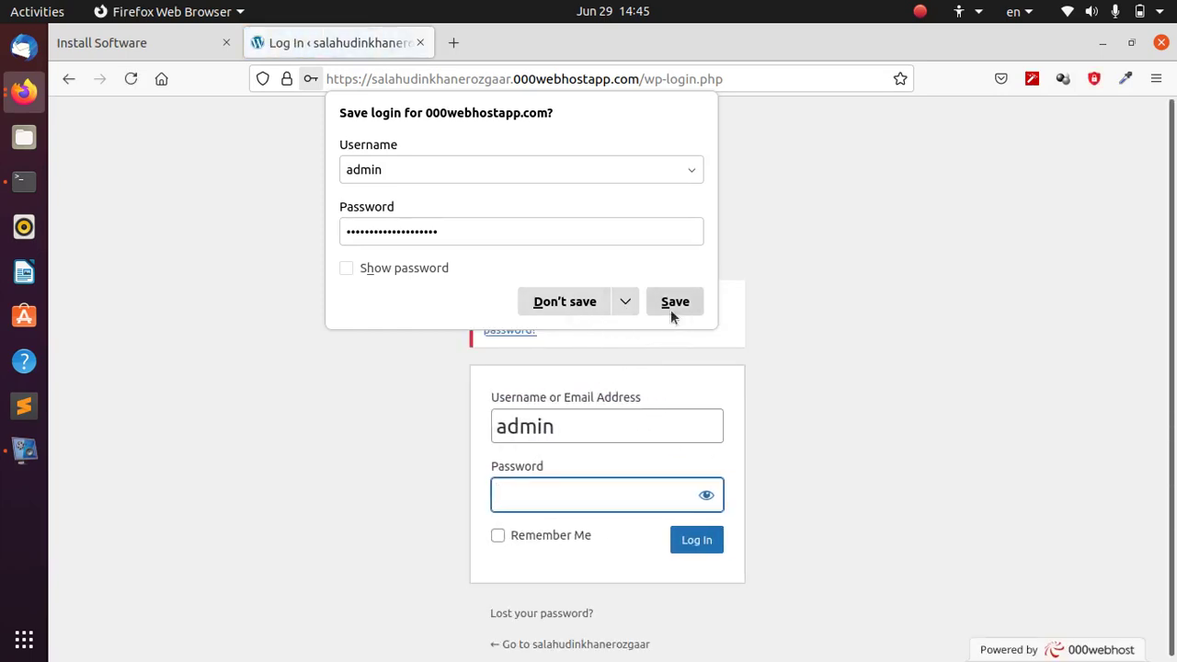
left_click(418, 268)
mouse_move(499, 231)
left_mouse_down()
mouse_move(423, 231)
mouse_move(496, 231)
left_mouse_up()
left_click(579, 498)
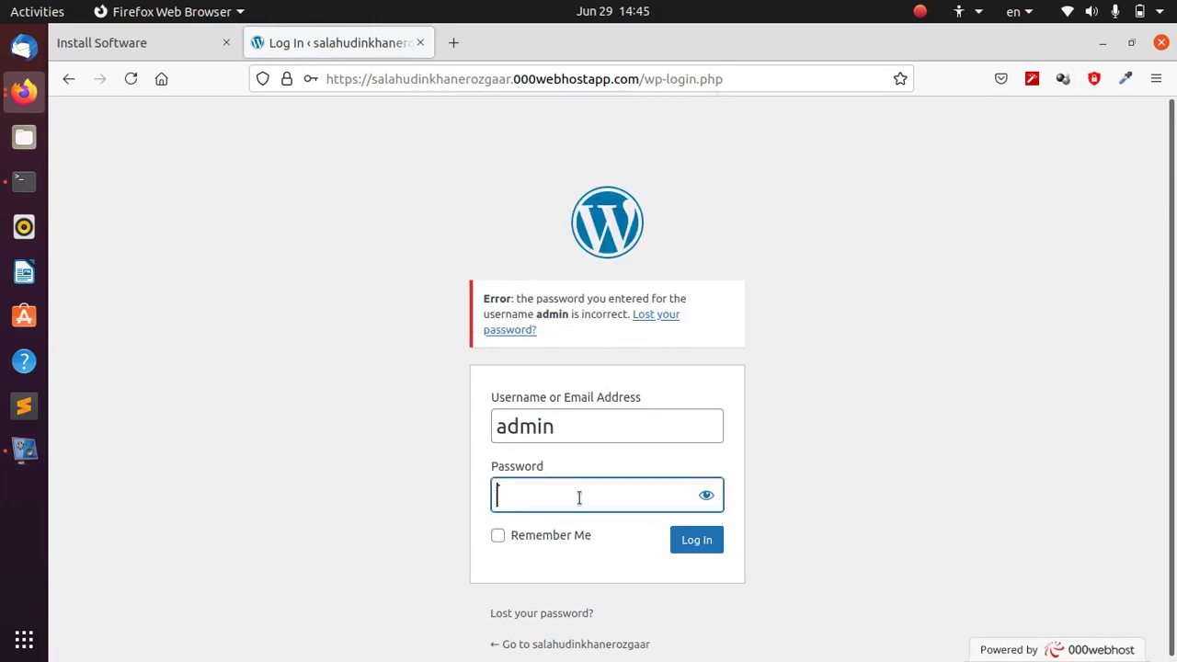
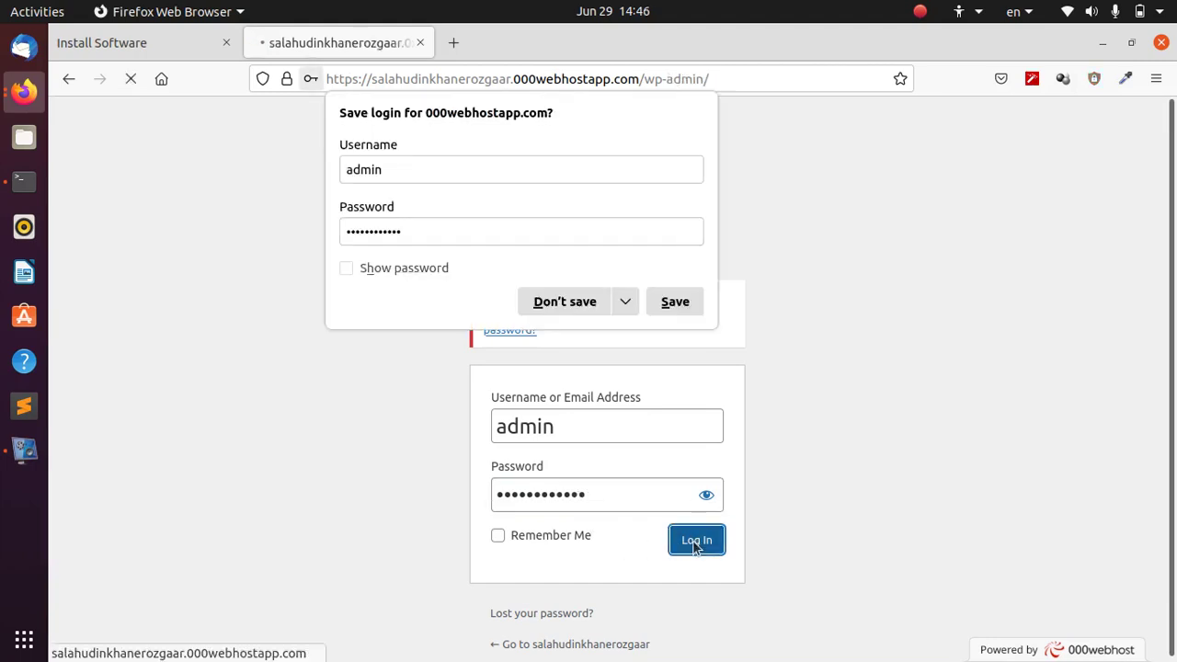
- Save the admin login in Firefox's password prompt so the Dashboard loads
left_click(669, 303)
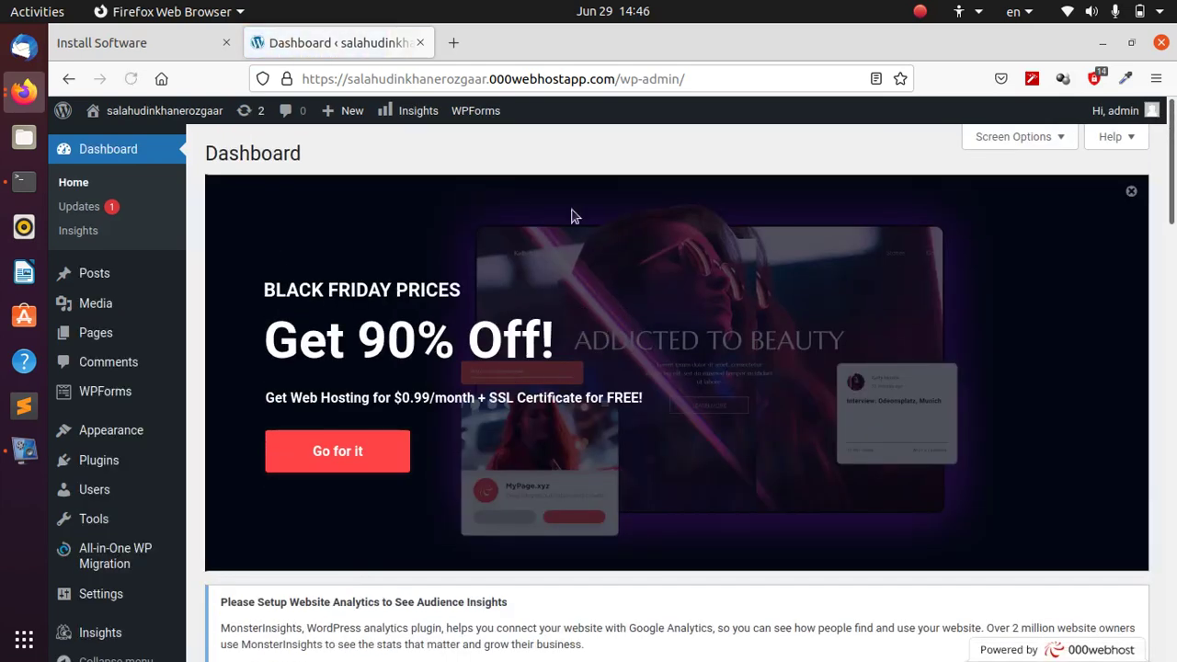
- Close the Black Friday promotion banner and scroll down the Dashboard
left_click(1130, 193)
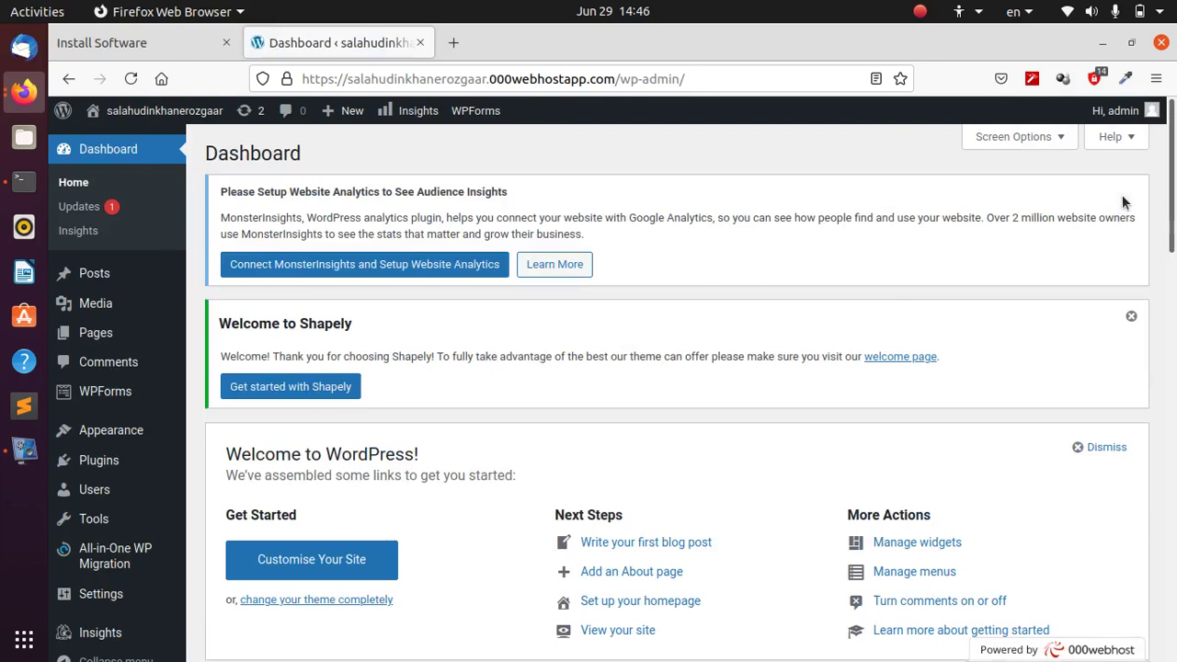
left_click_drag(1173, 221, 1175, 435)
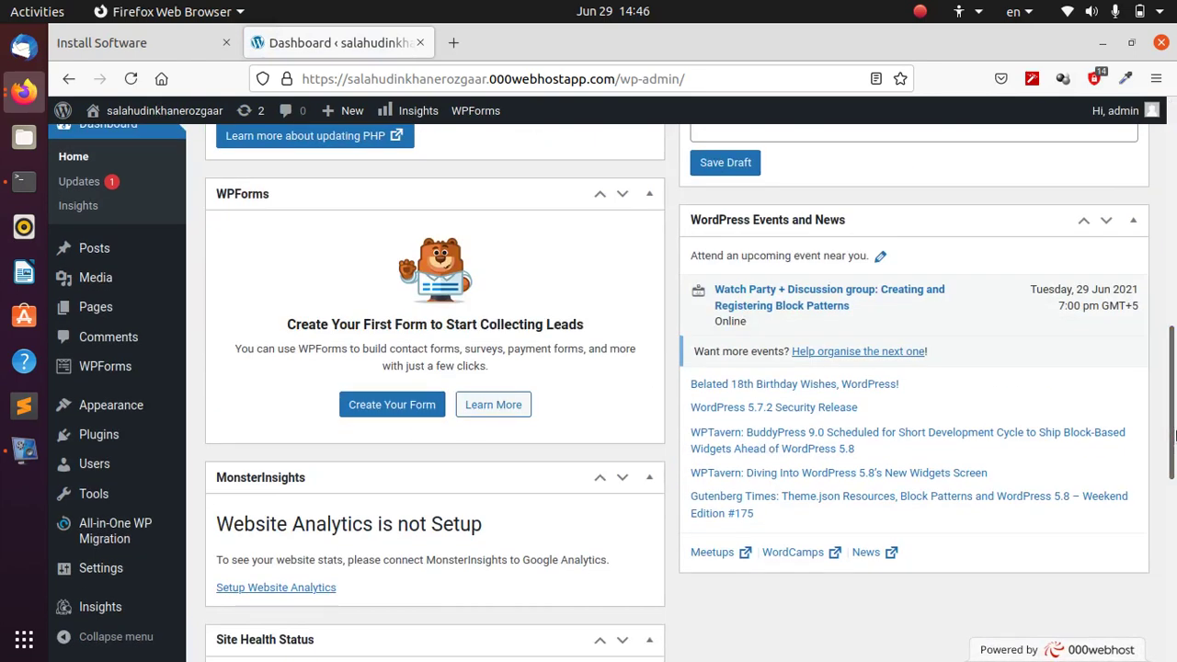
left_click_drag(1171, 382, 1174, 540)
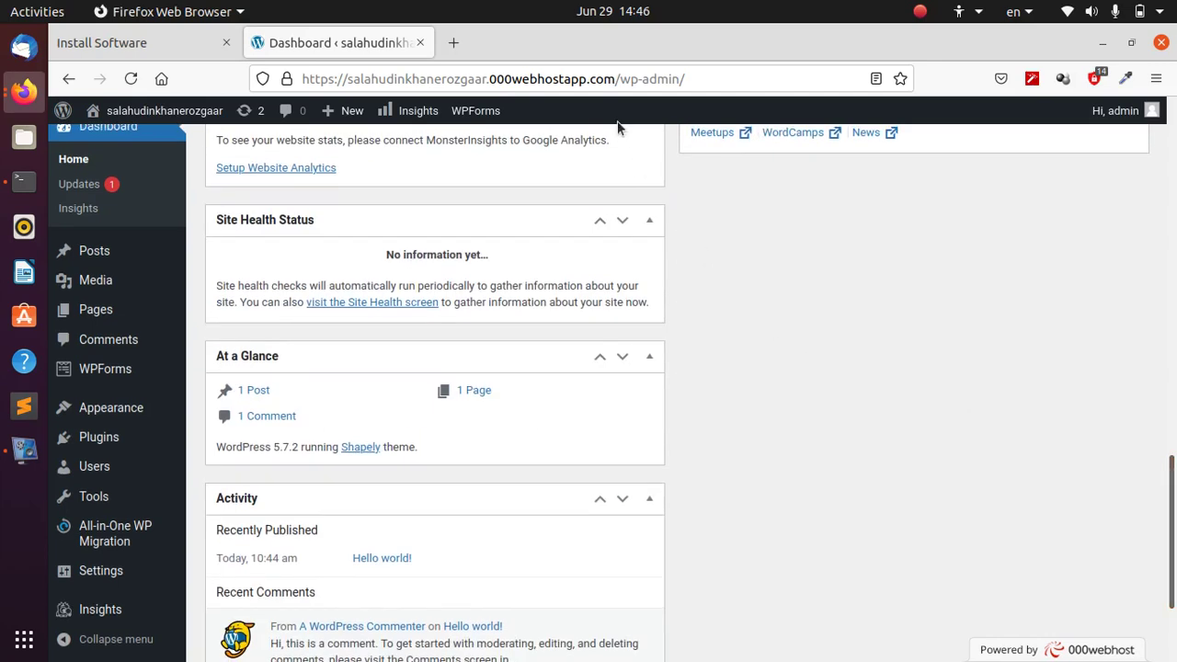
- Copy the site's base address and load it in a new browser tab
left_click_drag(614, 85, 328, 96)
right_click(336, 81)
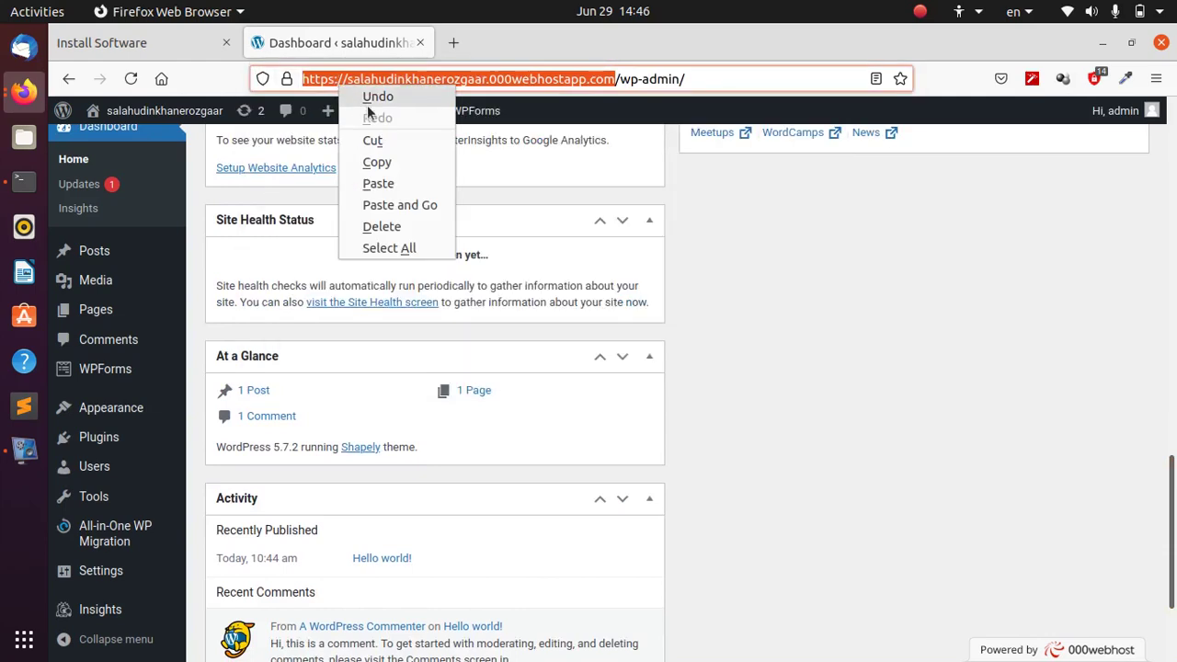
left_click(373, 161)
left_click(453, 44)
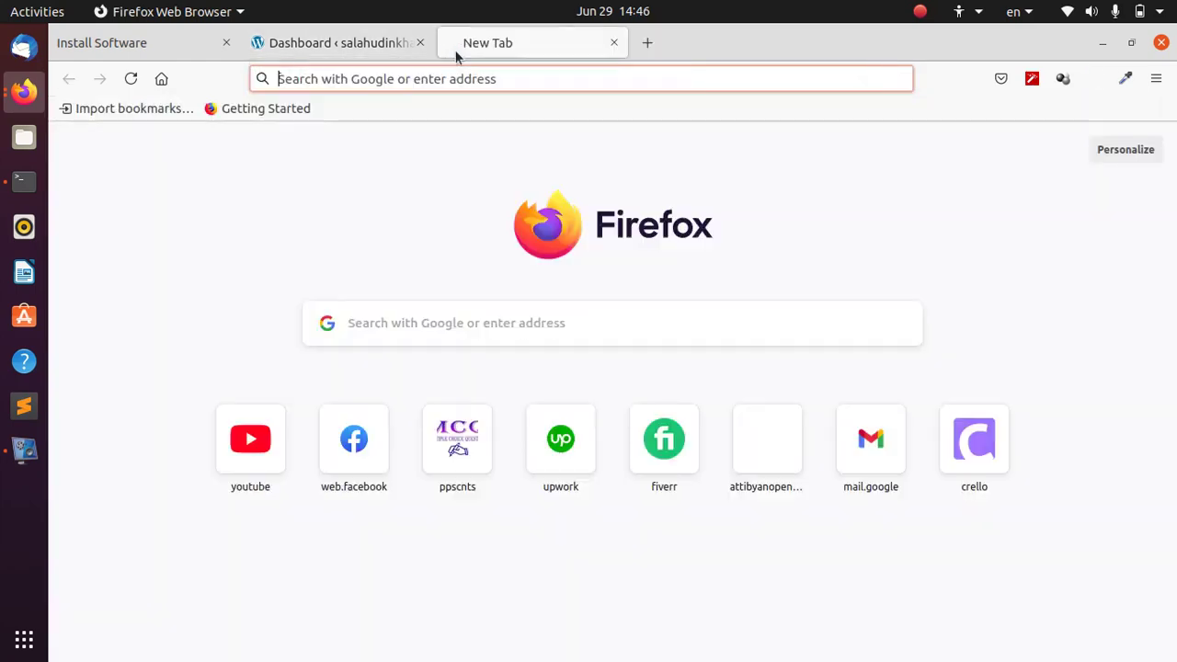
key("ctrl+v")
key("Return")
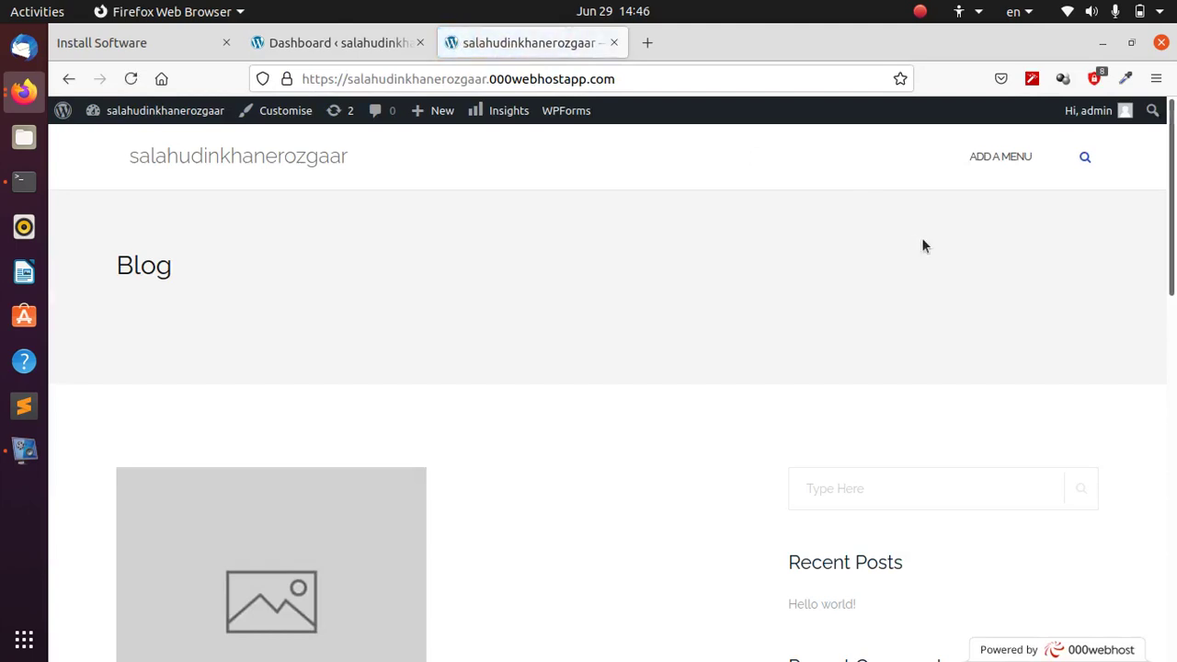
- Scroll to the Blog page's bottom to see the Colorlib footer, then back to the top
key("End")
left_click_drag(1174, 552, 1175, 265)
left_click_drag(1175, 193, 1176, 193)
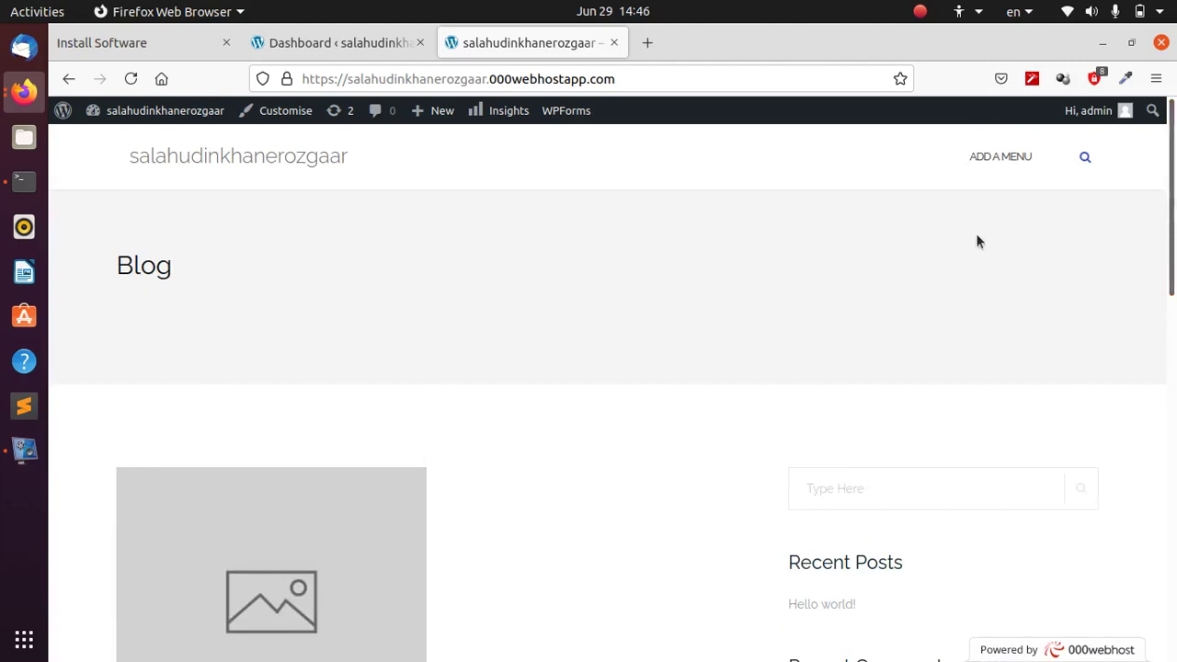